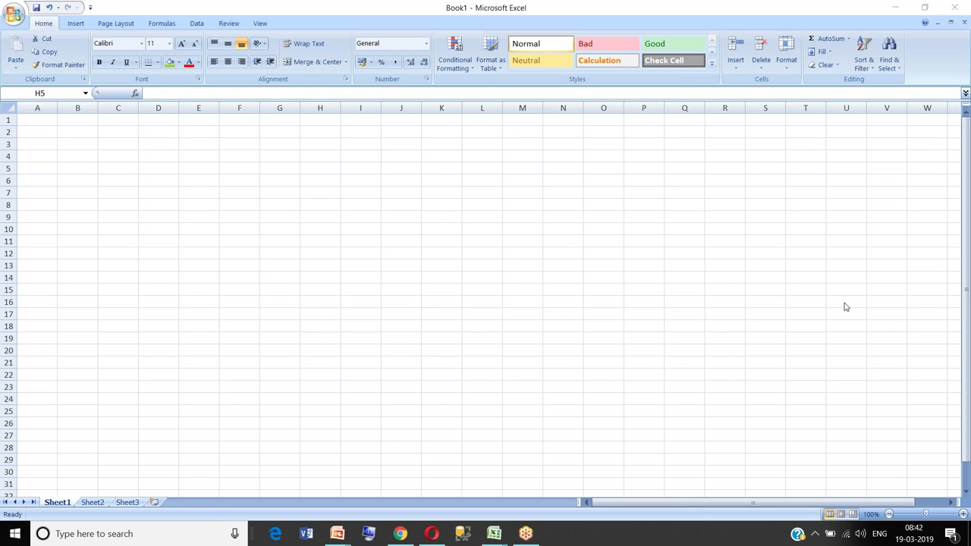
Step: Enter the heading "Product backlog" in cell G4 and autofit column G to its text
left_click(279, 157)
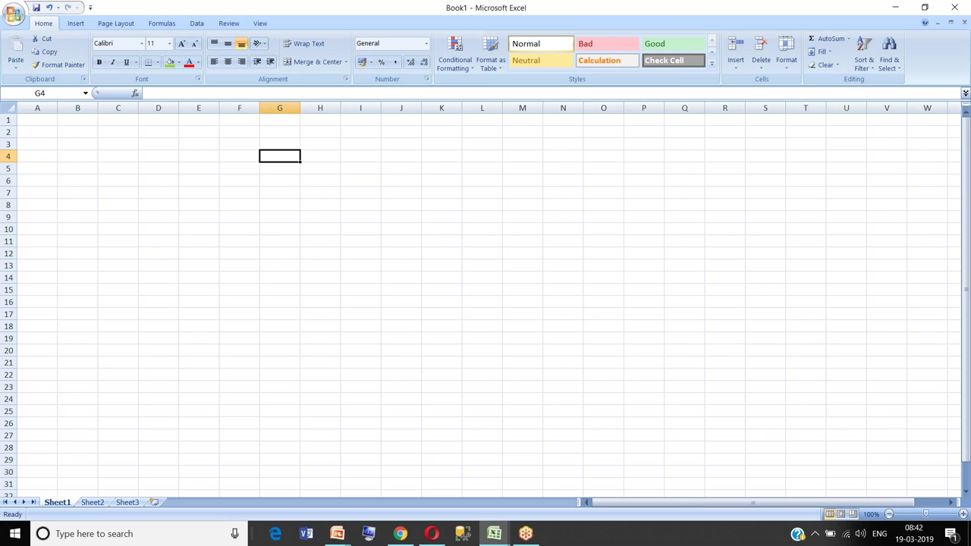
type("Product ba")
type("ckl")
key("BackSpace")
type("klog")
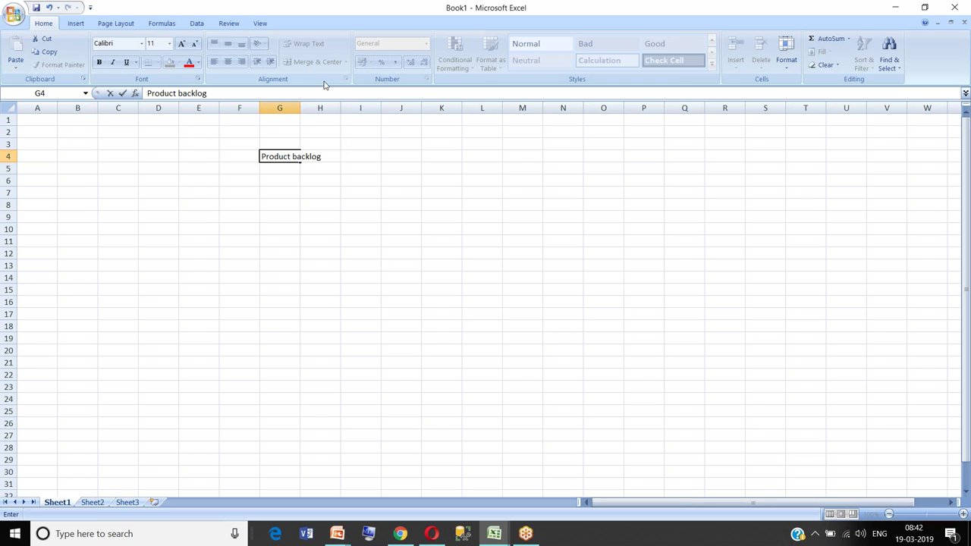
left_click(318, 107)
double_click(299, 107)
Step: Enter US1 in cell G5 and US2 in cell G6 under the Product backlog heading
left_click(299, 168)
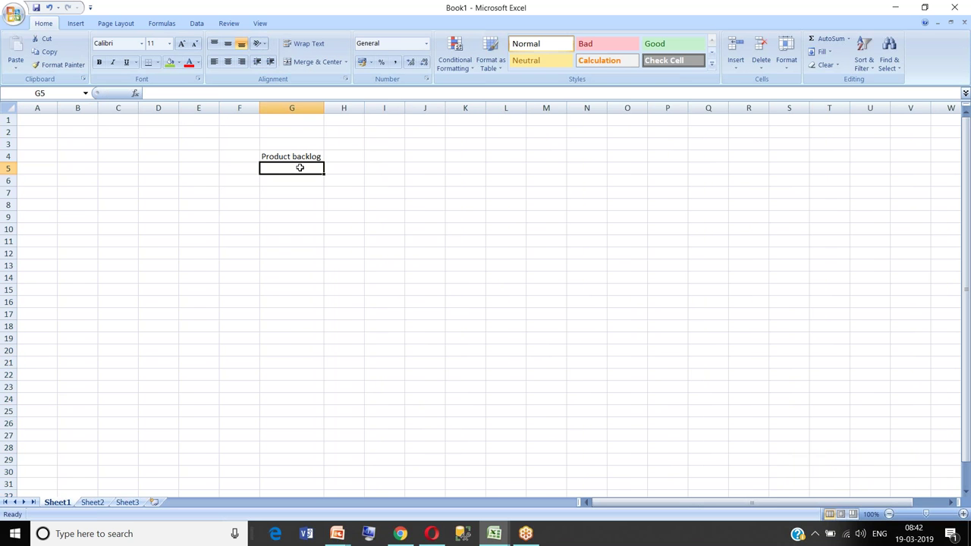
type("US1")
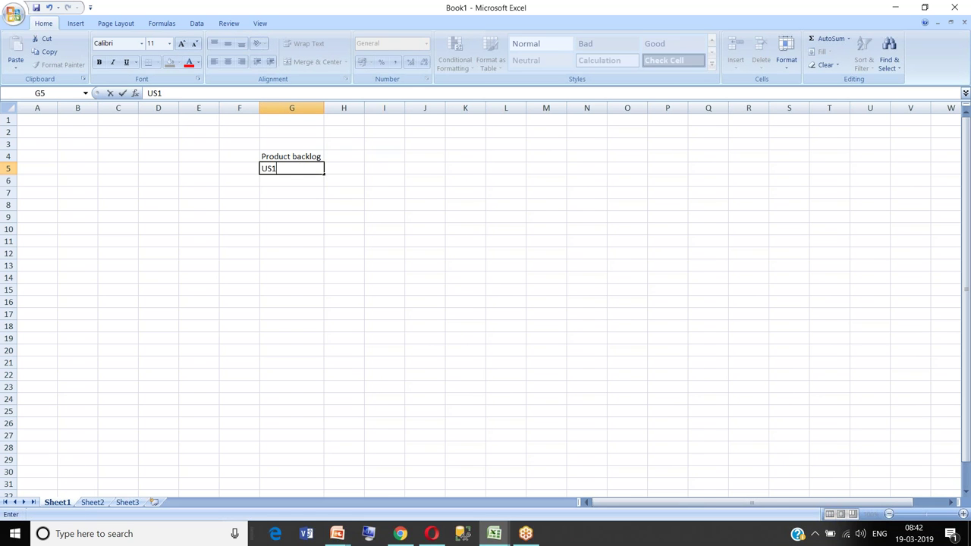
key("Return")
type("US")
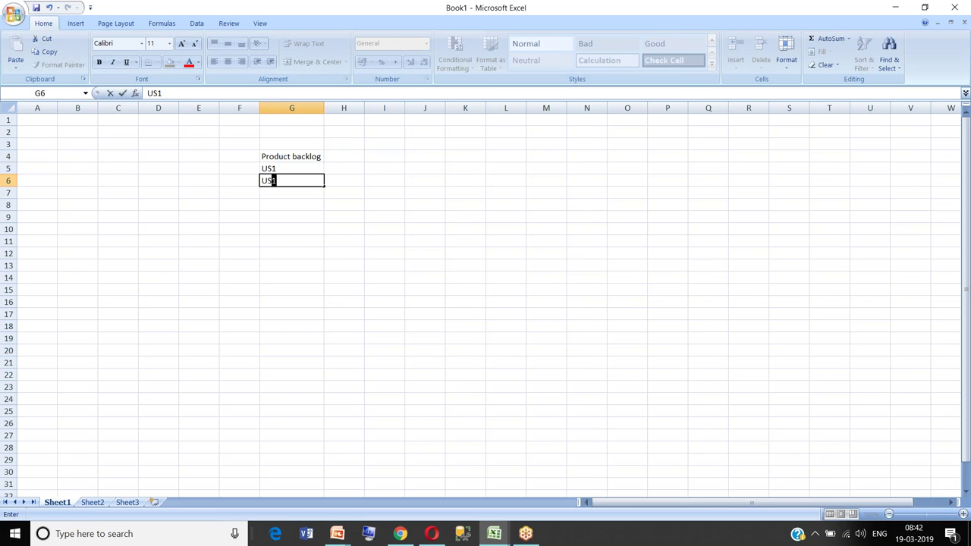
type("2")
Step: Extend the user story series from G5:G6 down column G to US193 in row 197
left_click(303, 167)
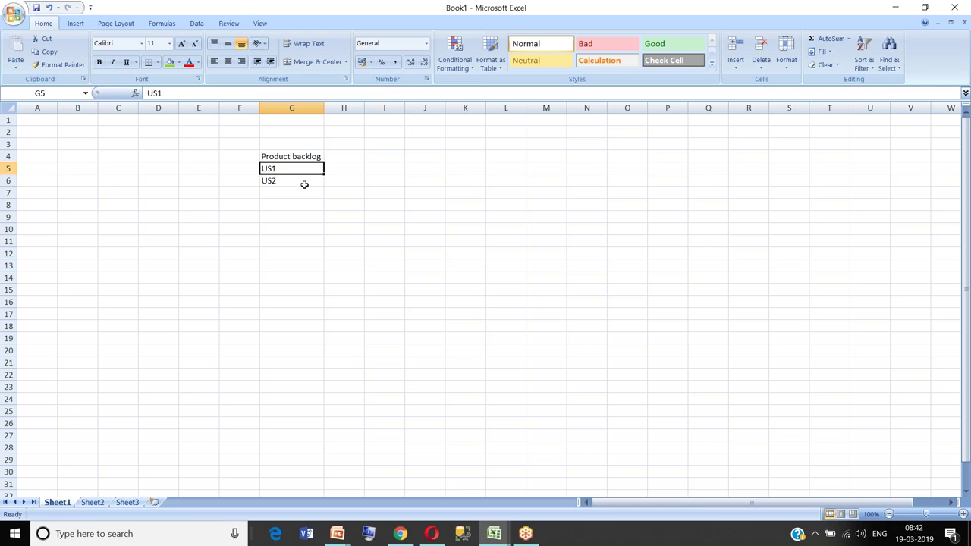
left_click(304, 184, "shift")
left_click_drag(324, 186, 326, 478)
left_click_drag(463, 326, 424, 292)
Step: Enter "Burger" in cell G2 above the Product backlog heading
key("Up")
key("Up")
key("Up")
key("Up")
key("Up")
key("Up")
key("Up")
key("Up")
key("Up")
key("Up")
key("Up")
key("Up")
key("Up")
key("Up")
key("Up")
key("Up")
key("Up")
key("Up")
key("Up")
key("Up")
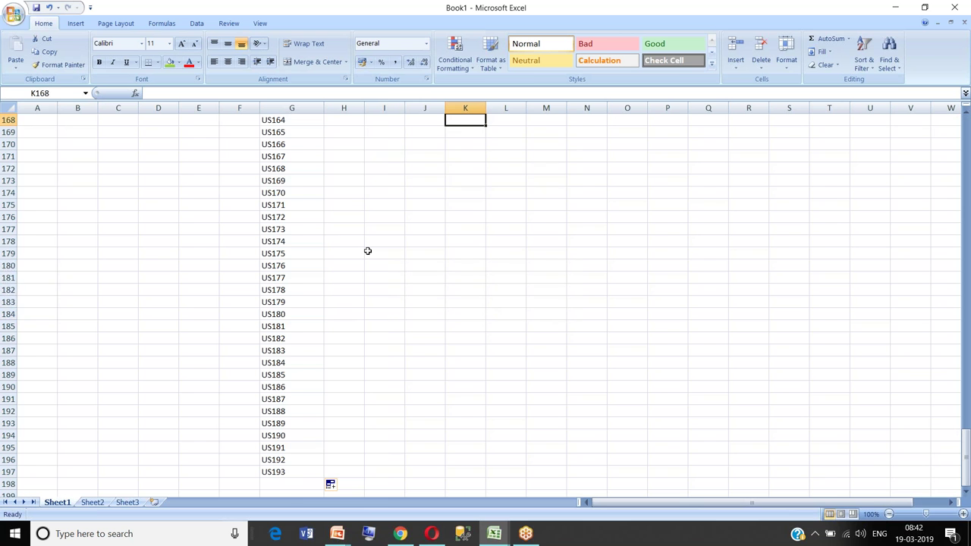
key("Up")
key("Up")
key("Up")
key("Up")
key("Up")
key("Up")
key("Up")
key("Up")
key("Up")
key("Up")
key("Up")
key("Up")
key("Up")
key("Up")
key("Up")
key("Up")
key("Up")
key("Up")
key("Up")
key("Up")
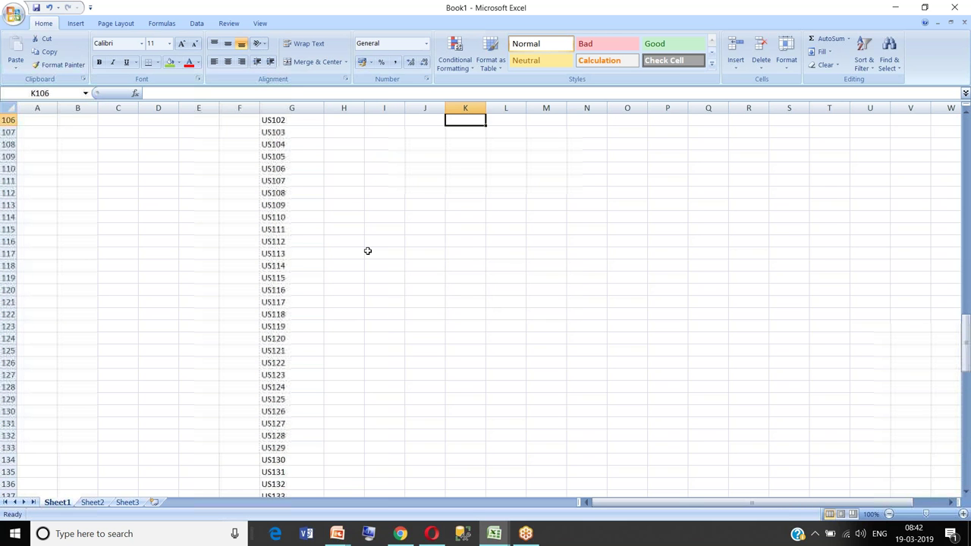
key("Up")
key("Up")
key("Up")
key("Up")
key("Up")
key("Up")
key("Up")
key("Up")
key("Up")
key("Up")
key("Up")
key("Up")
key("Up")
key("Up")
key("Up")
key("Up")
key("Up")
key("Up")
key("Up")
key("Up")
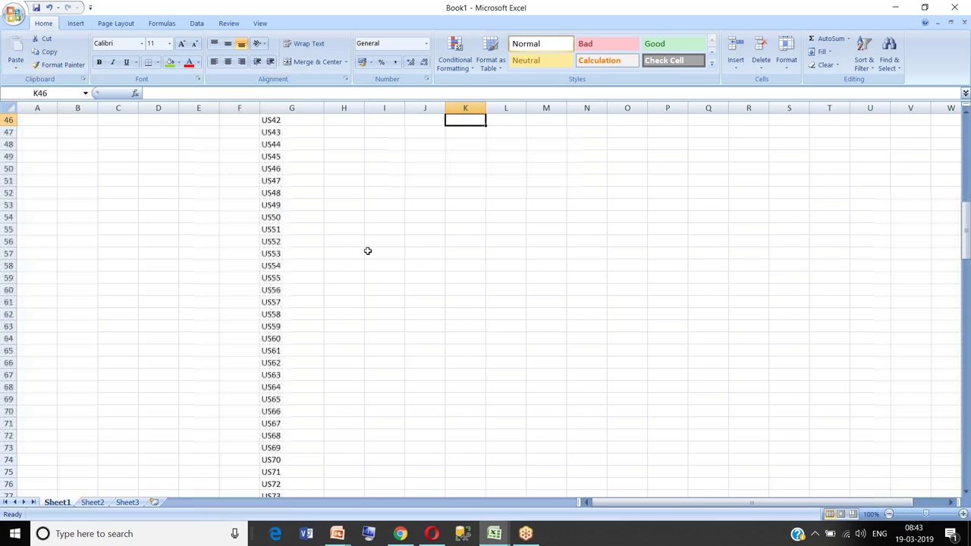
key("Up")
key("Up")
key("Up")
key("Up")
key("Up")
key("Up")
key("Up")
key("Up")
key("Up")
key("Up")
key("Up")
key("Up")
key("Up")
key("Up")
key("Up")
key("Up")
key("Up")
key("Up")
key("Up")
key("Up")
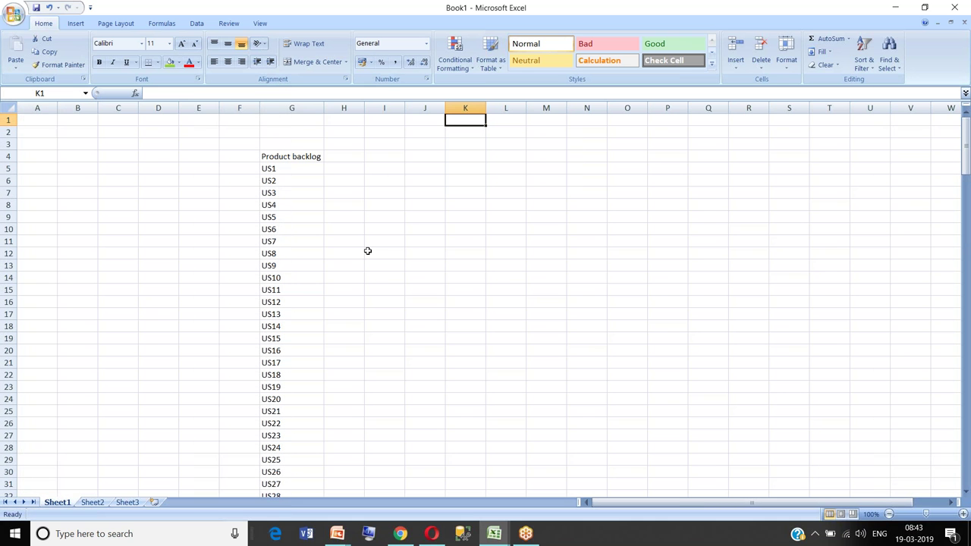
left_click(296, 131)
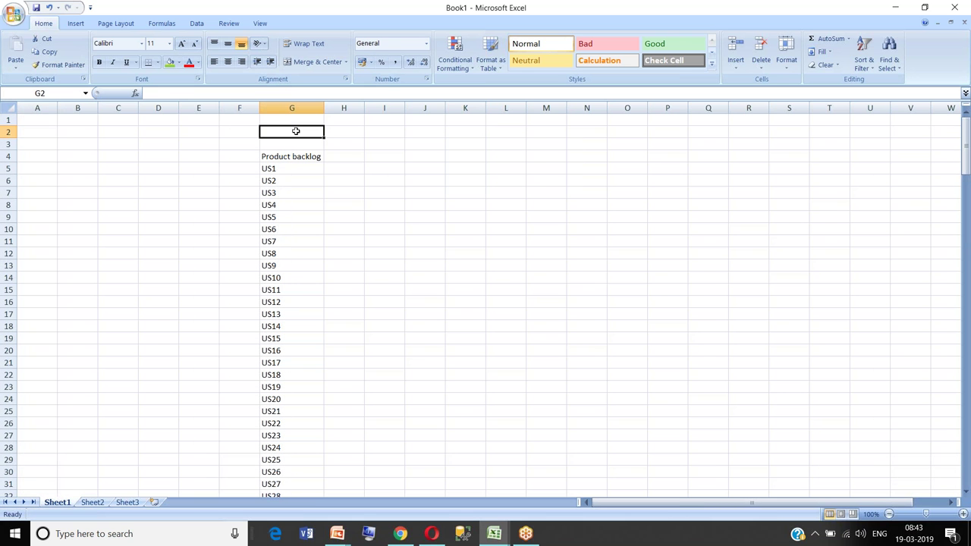
type("Burger")
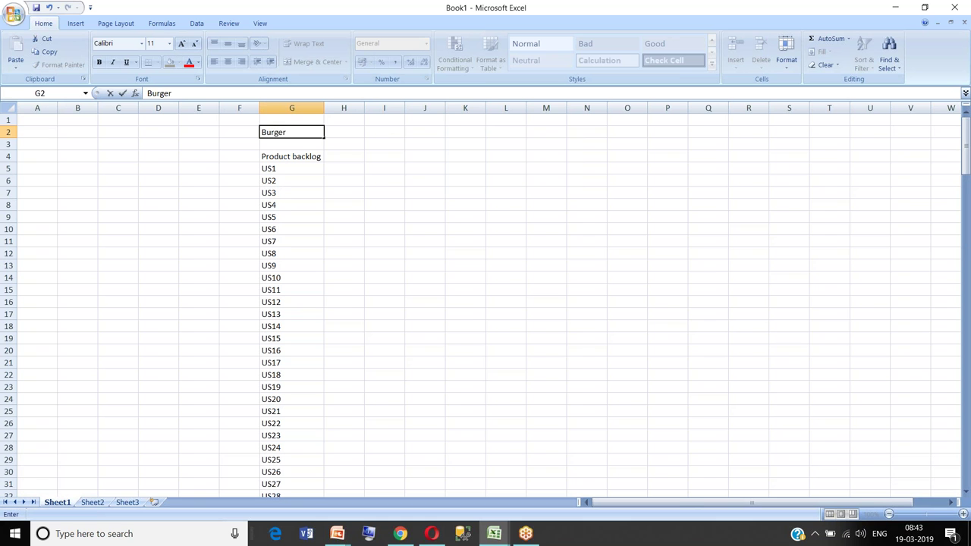
left_click(419, 143)
left_click(308, 130)
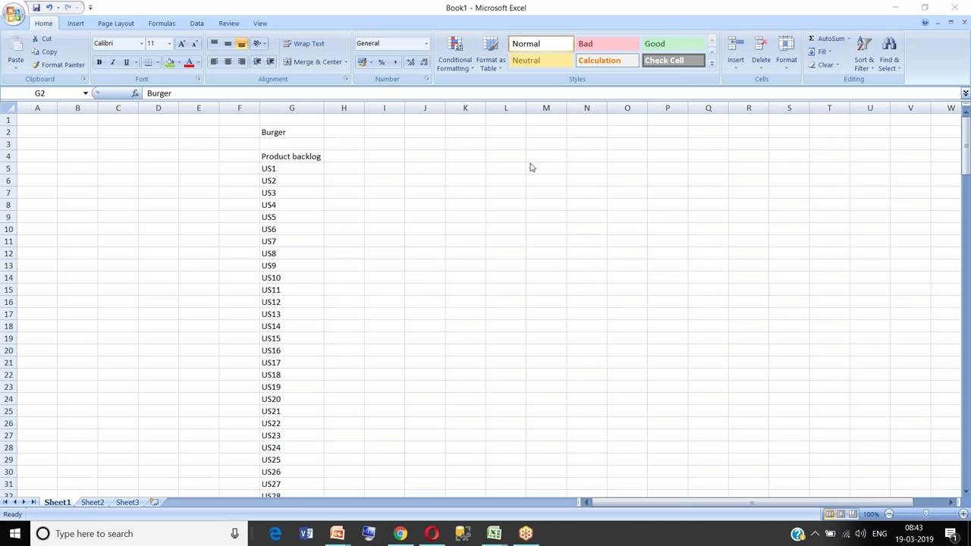
Step: Enter "Bites" in cell I2 and "Chew" in cell K2
left_click(381, 135)
type("Bite")
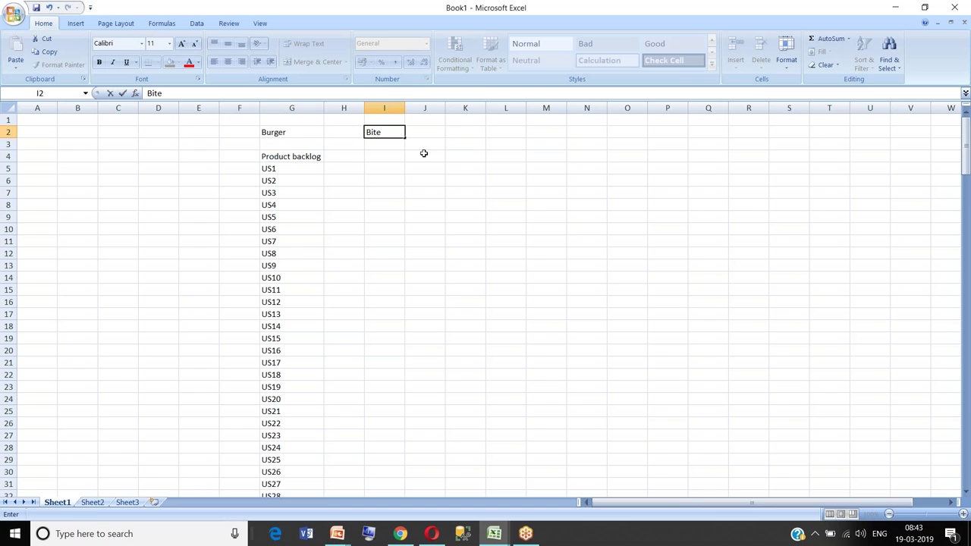
type("s")
left_click(477, 133)
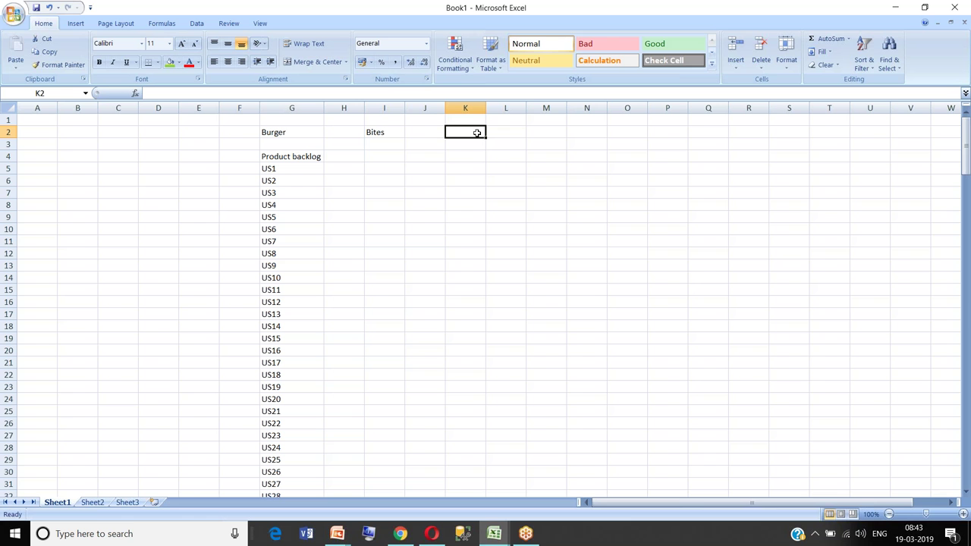
type("Chew")
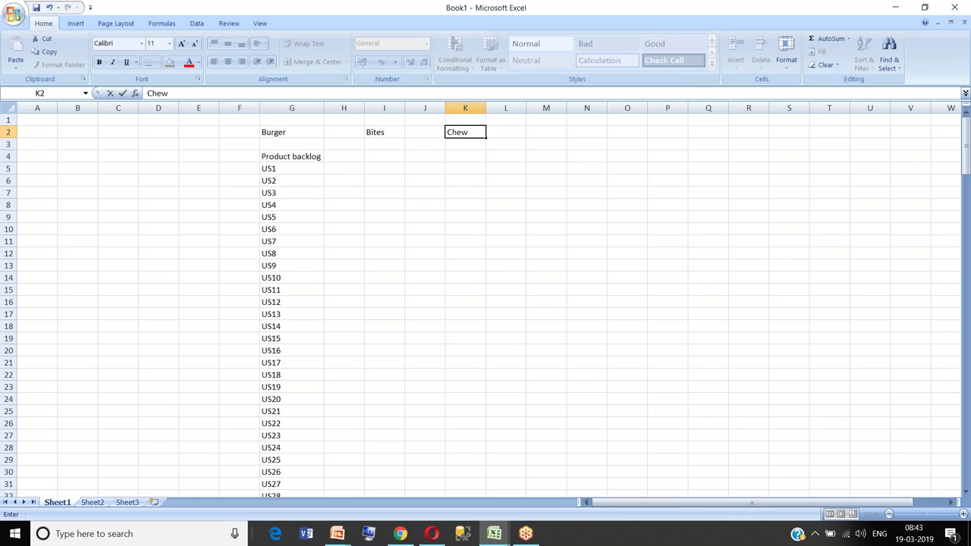
Step: Enter the headings "Releases" in cell I4 and "Sprint" in cell K4
left_click(297, 156)
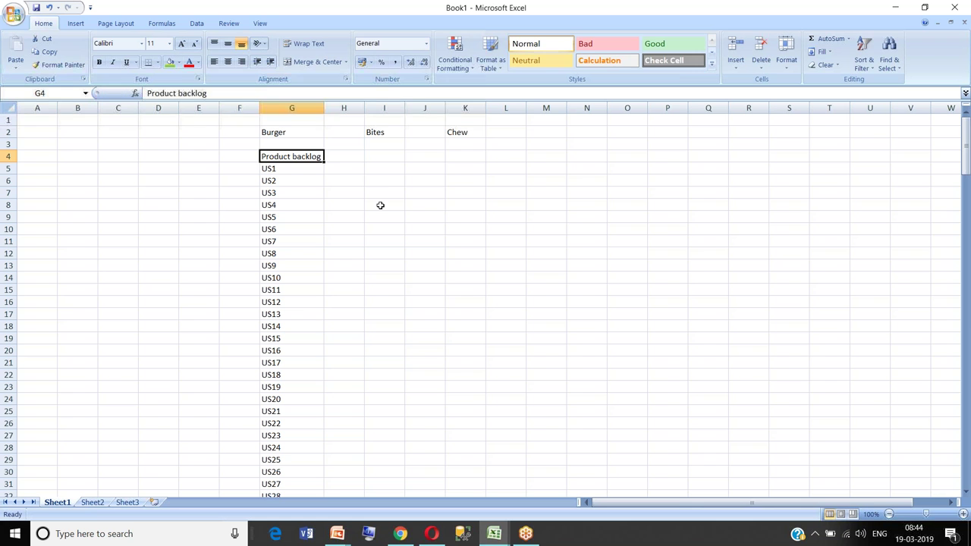
left_click(381, 155)
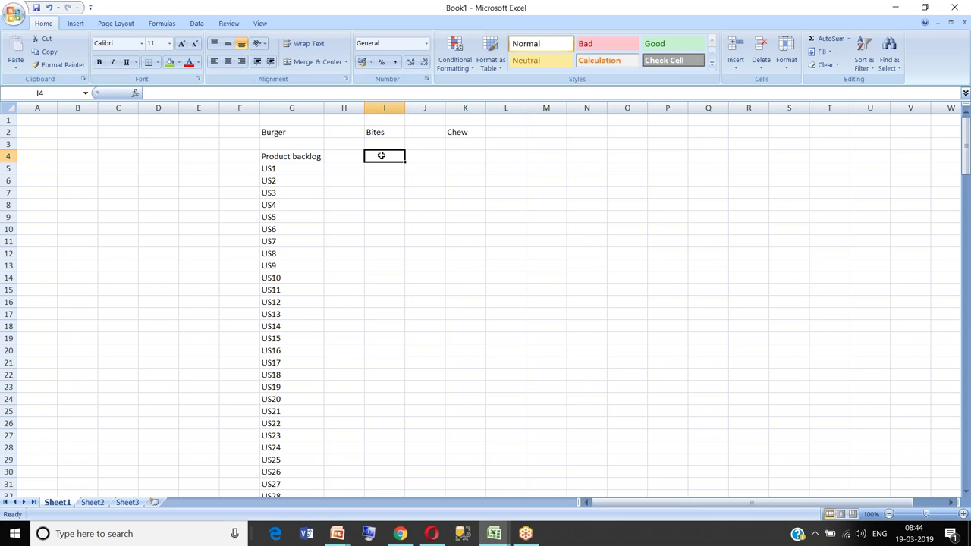
type("Releases")
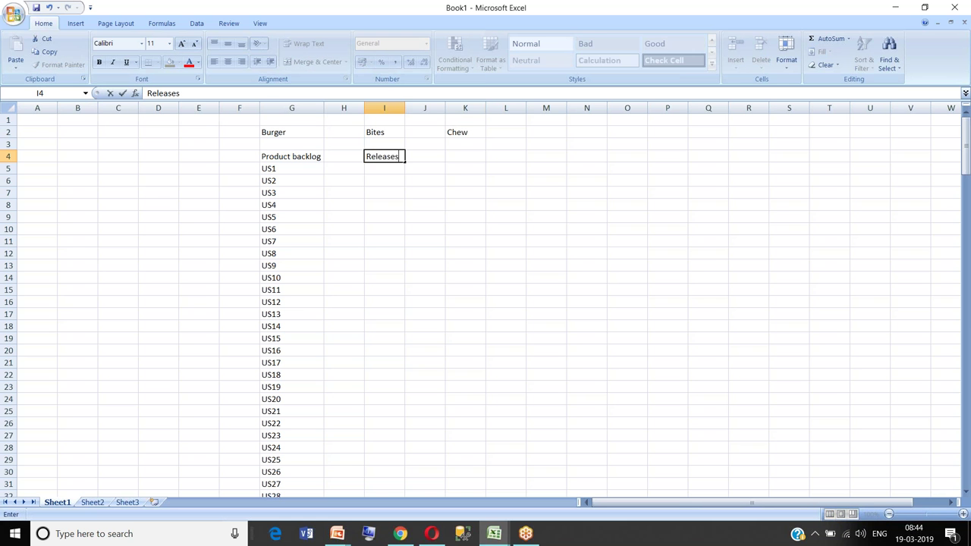
left_click(475, 157)
type("S")
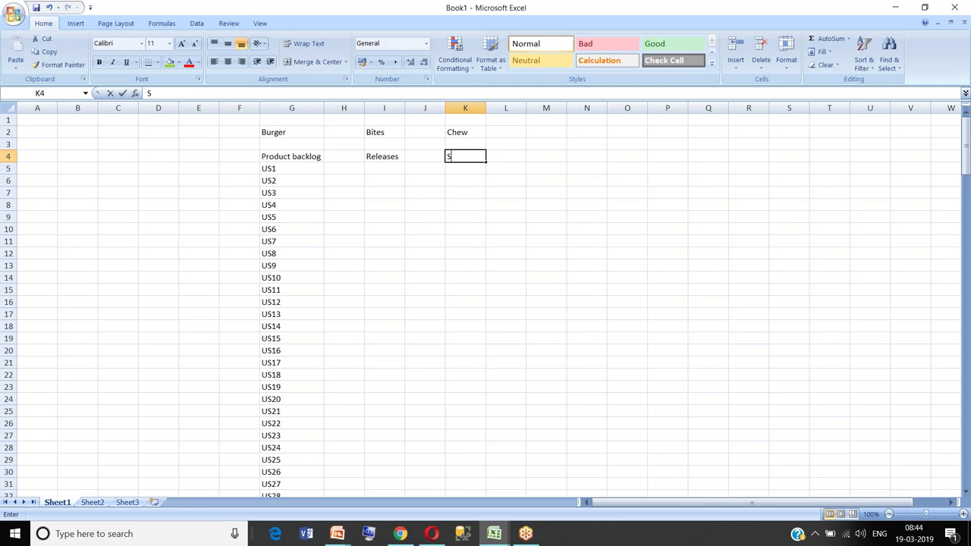
type("prints")
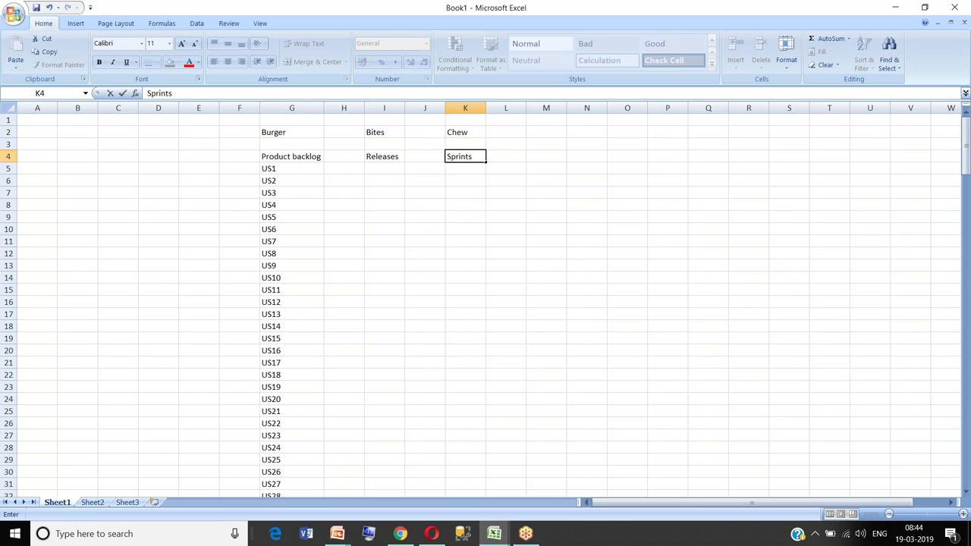
key("BackSpace")
left_click(469, 180)
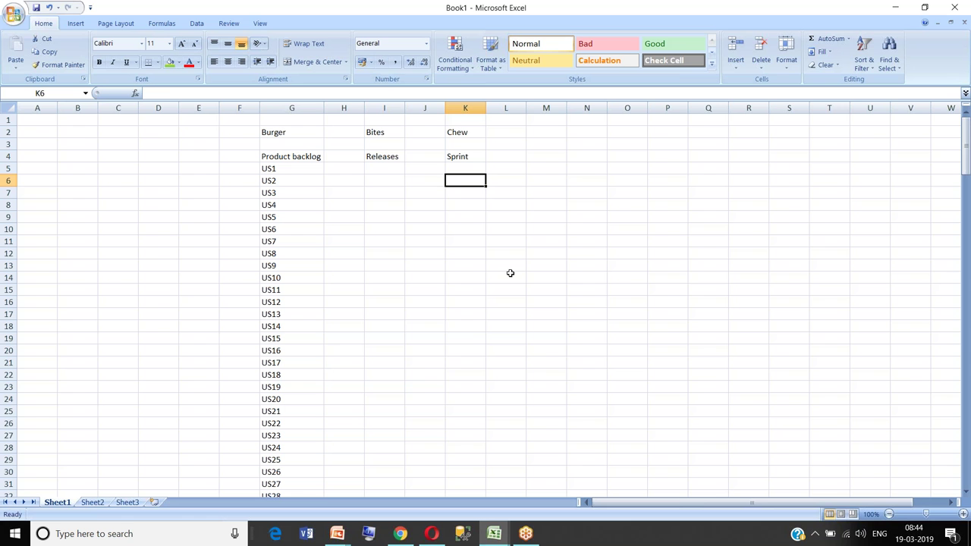
left_click(298, 133)
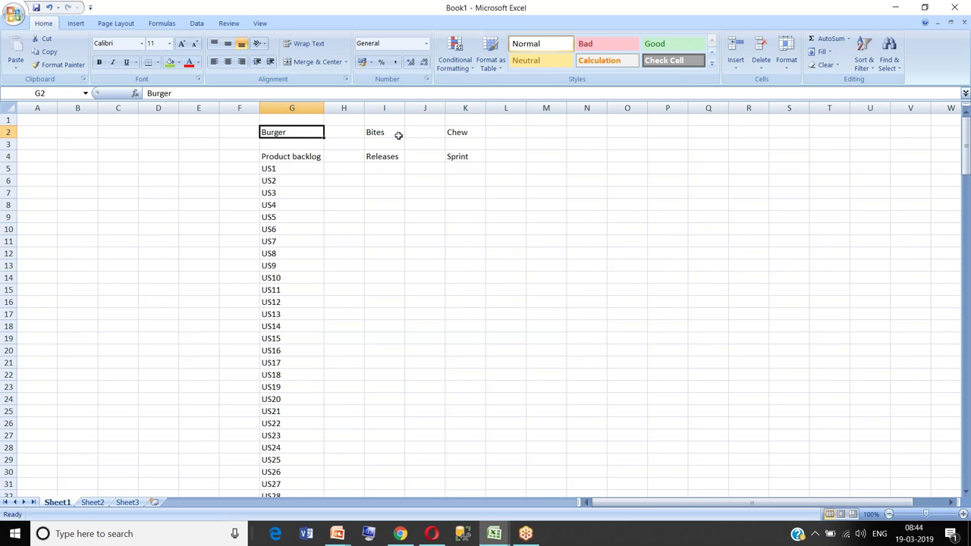
left_click(393, 130)
left_click(468, 132)
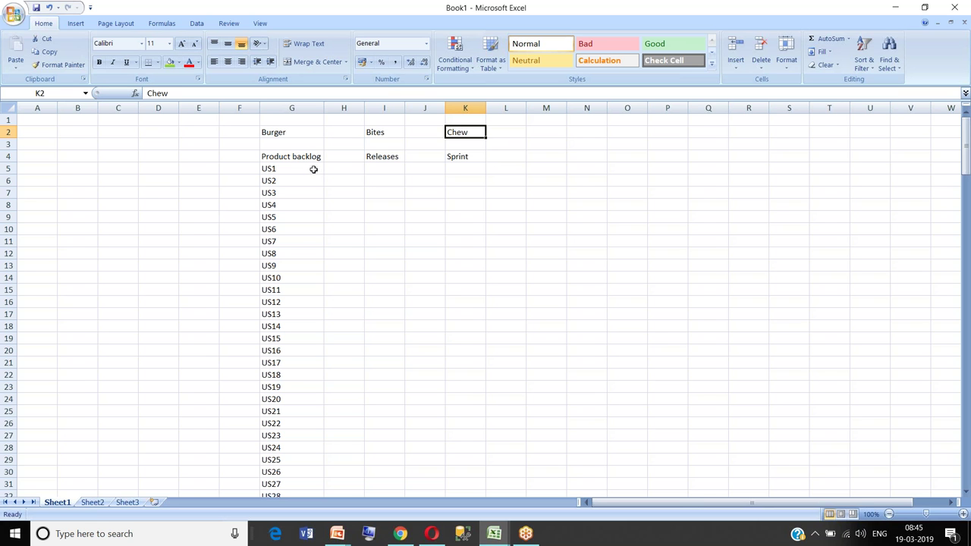
left_click(387, 130)
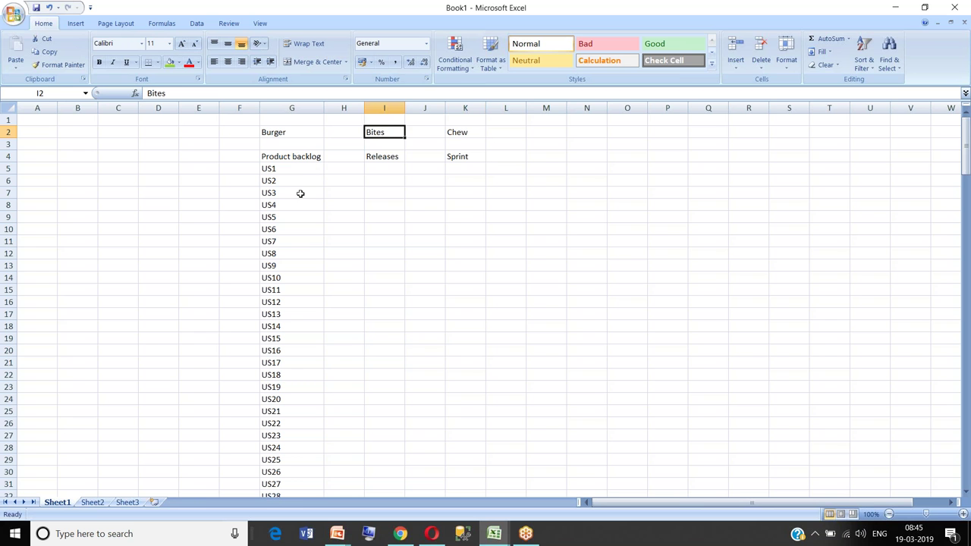
Step: Copy user stories US1 to US10 from the Product backlog column into the Releases column, starting at cell I5
left_click_drag(299, 170, 304, 278)
key("ctrl+c")
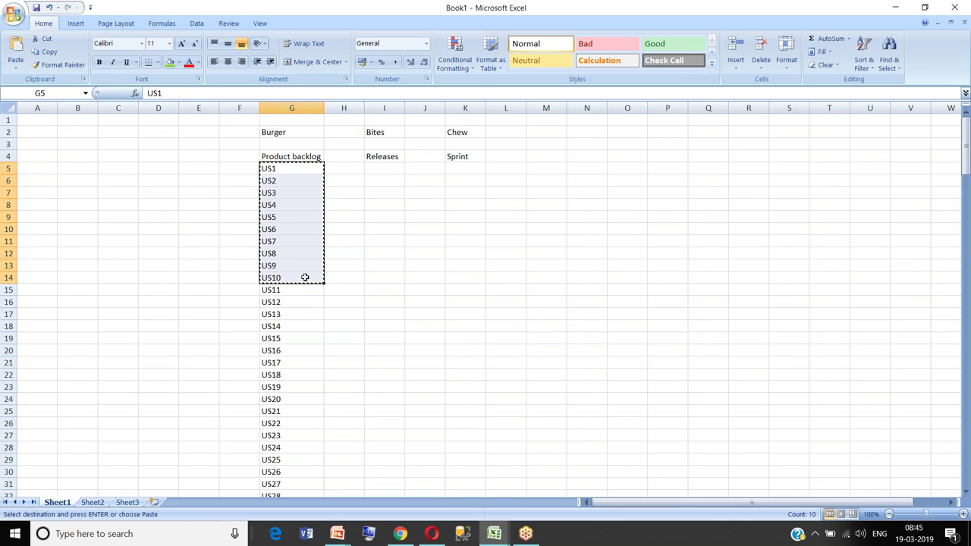
left_click(392, 167)
key("ctrl+v")
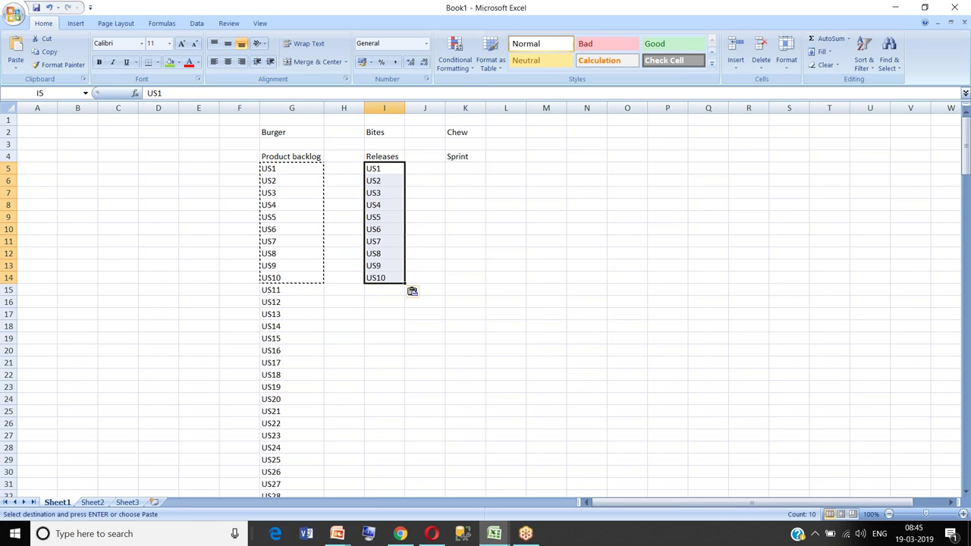
key("Escape")
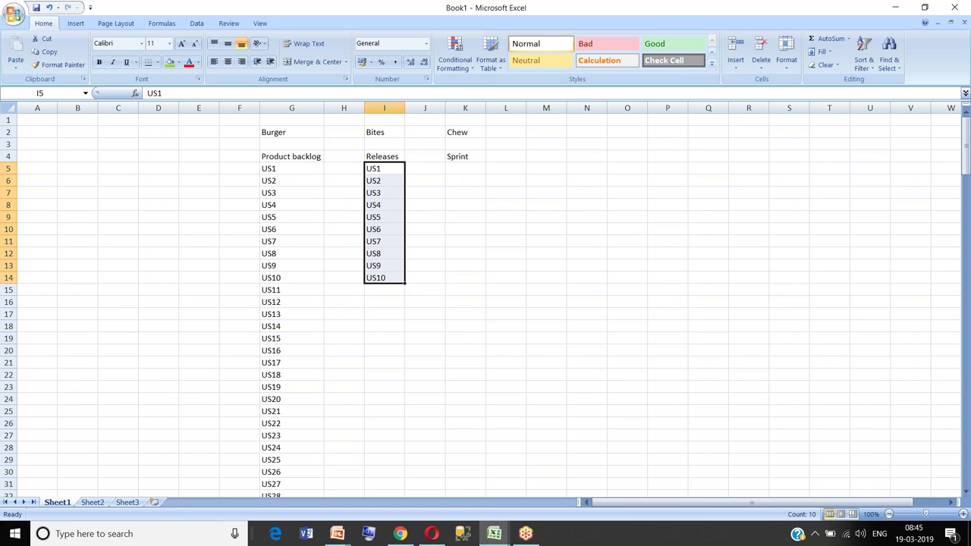
Step: Merge and center cells H5:H14 with wrapped text and enter the release label R1 in the merged cell
left_click_drag(351, 167, 357, 277)
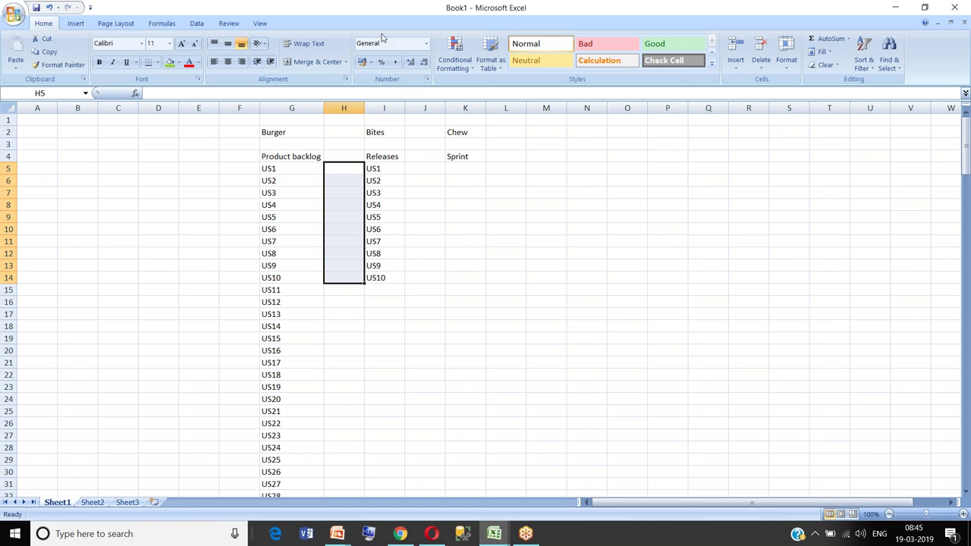
left_click(331, 62)
left_click(319, 47)
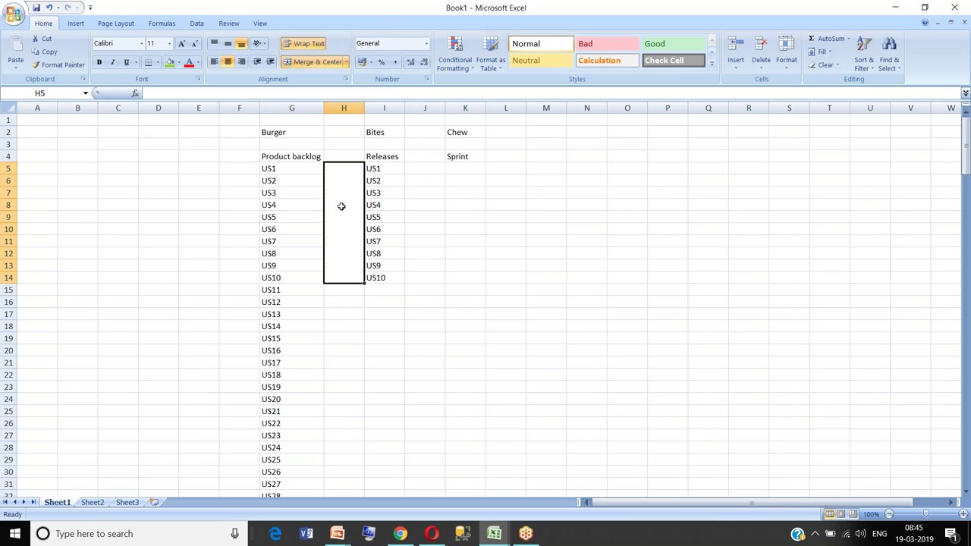
type("R1")
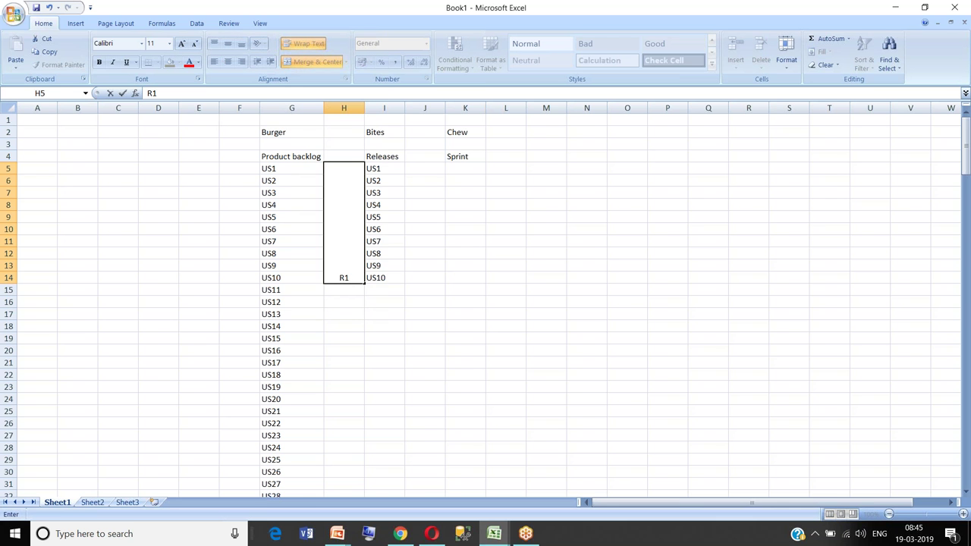
left_click(455, 238)
Step: Middle-align the R1 label vertically in its merged cell and turn off its text wrapping
left_click(340, 199)
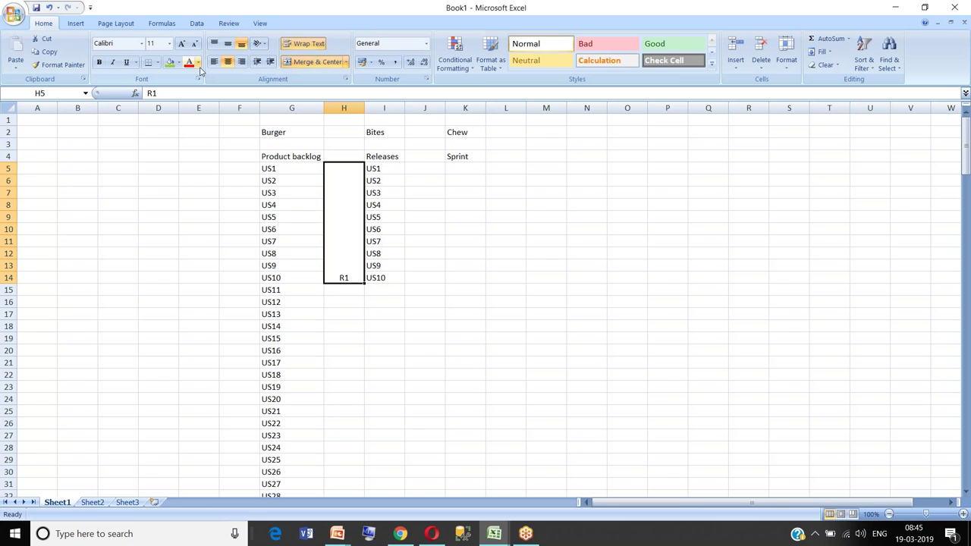
left_click(226, 47)
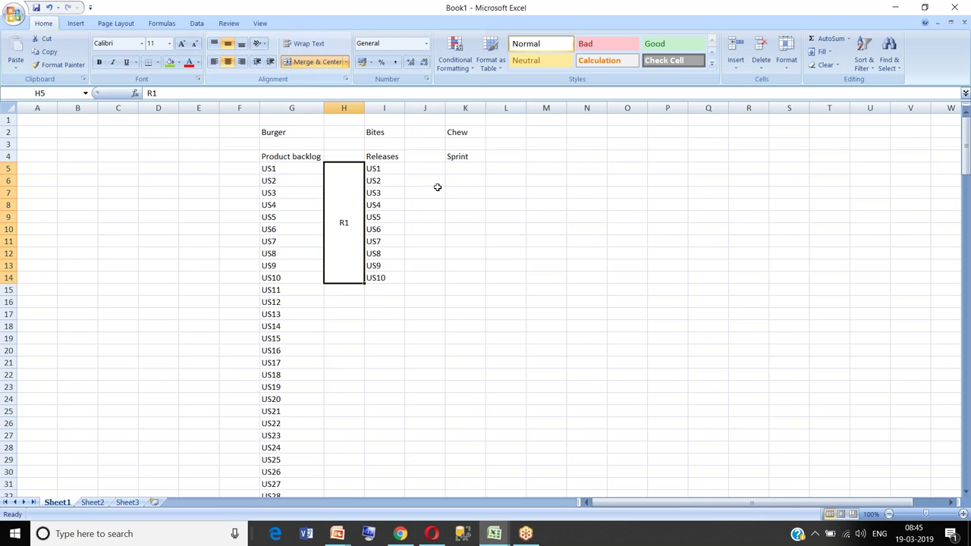
left_click(436, 189)
left_click(327, 222)
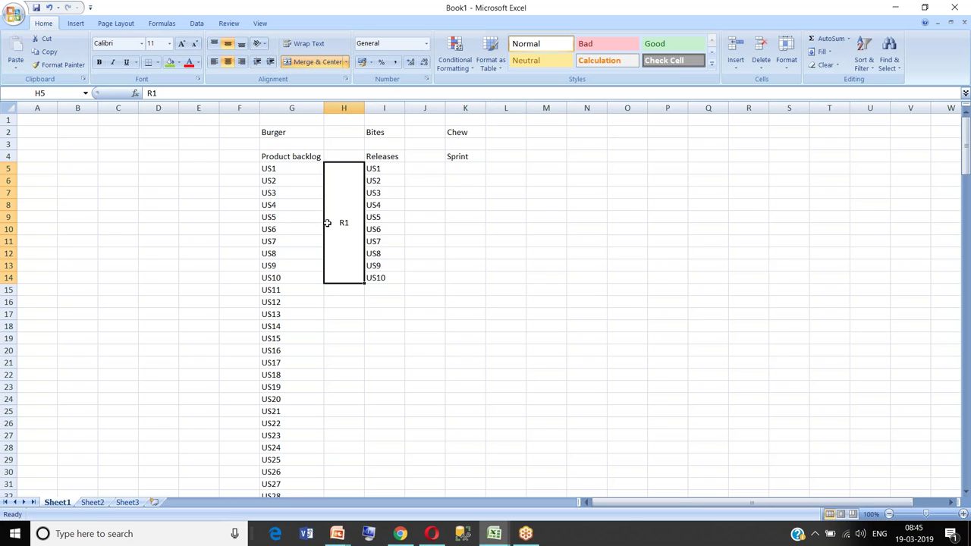
Step: Copy user stories US1 to US5 from the Releases column to K5:K9 and change the heading in K4 to "Sprint 1"
left_click_drag(394, 169, 396, 216)
key("ctrl+c")
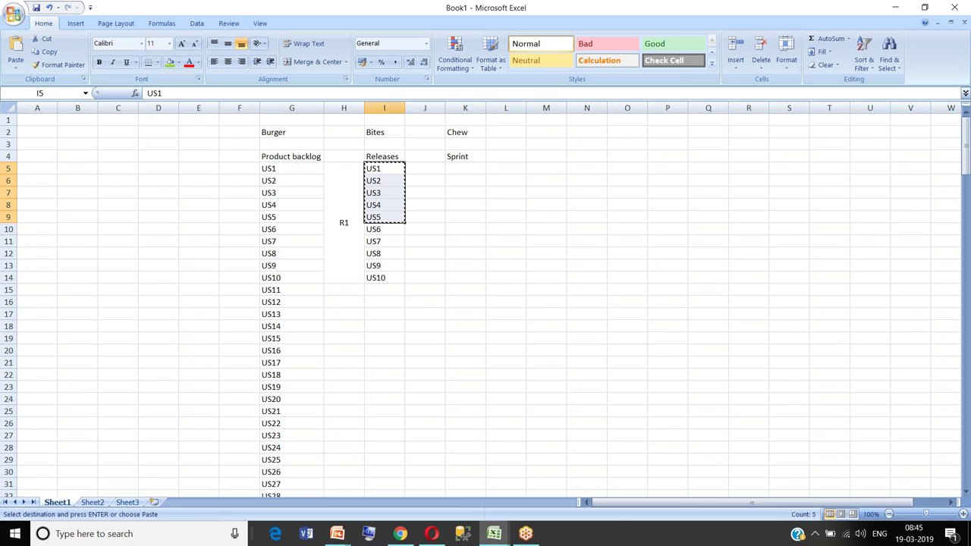
left_click(475, 165)
key("ctrl+v")
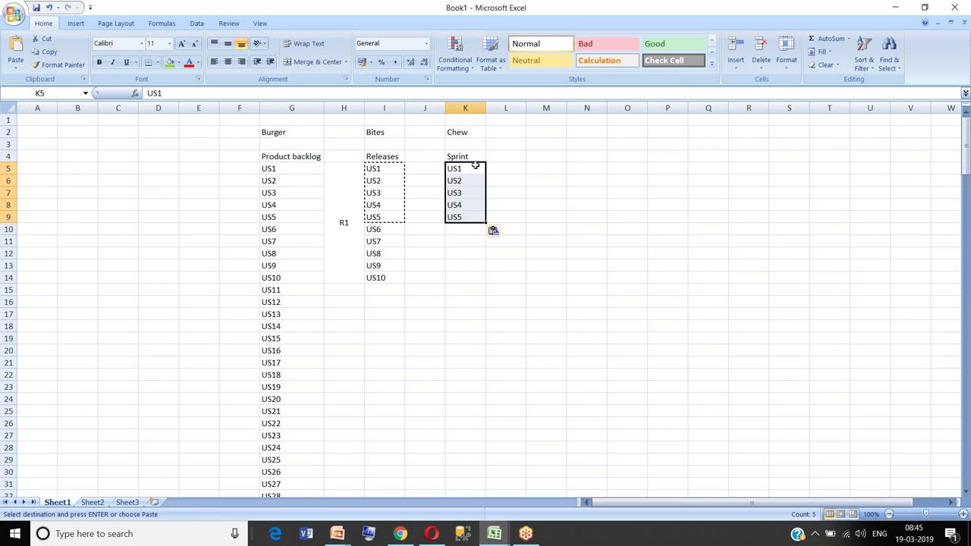
double_click(474, 155)
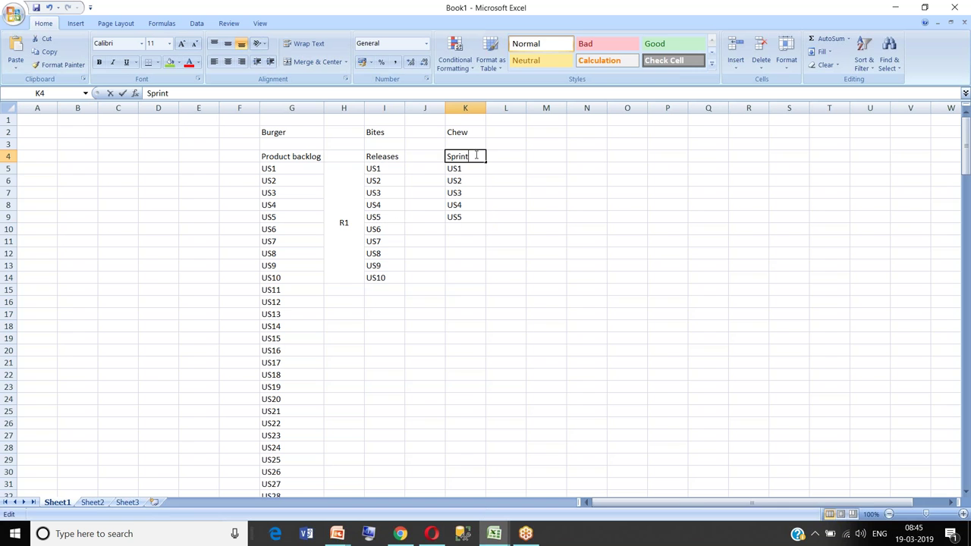
type("1")
left_click(527, 179)
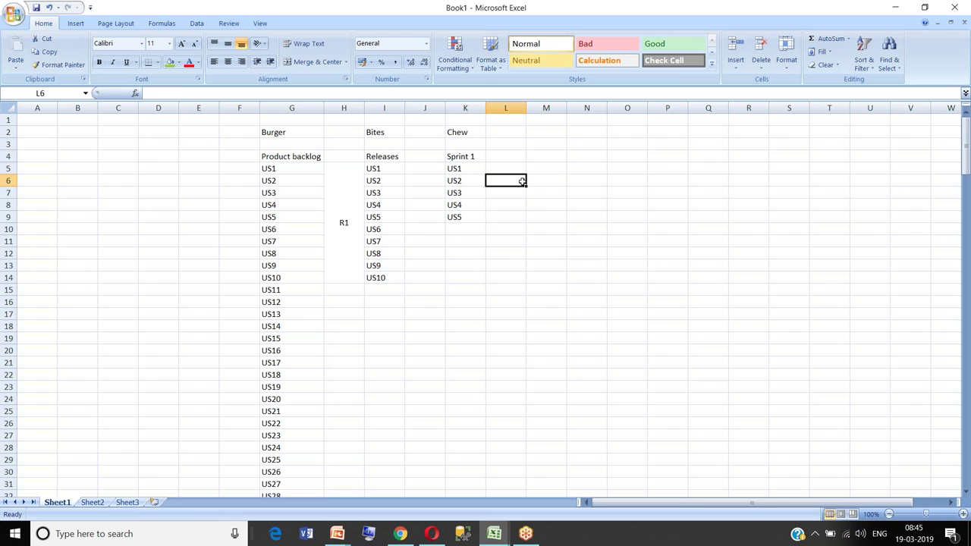
Step: Copy user stories US6 to US10 from the Releases column to L5:L9 and enter the heading "Sprint 2" in L4
left_click_drag(387, 228, 387, 279)
key("ctrl+c")
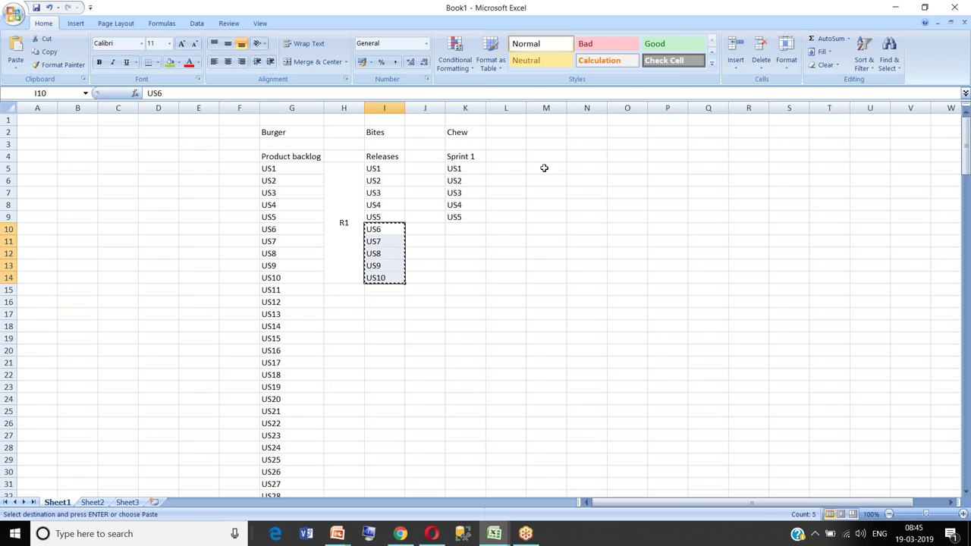
left_click(513, 170)
key("ctrl+v")
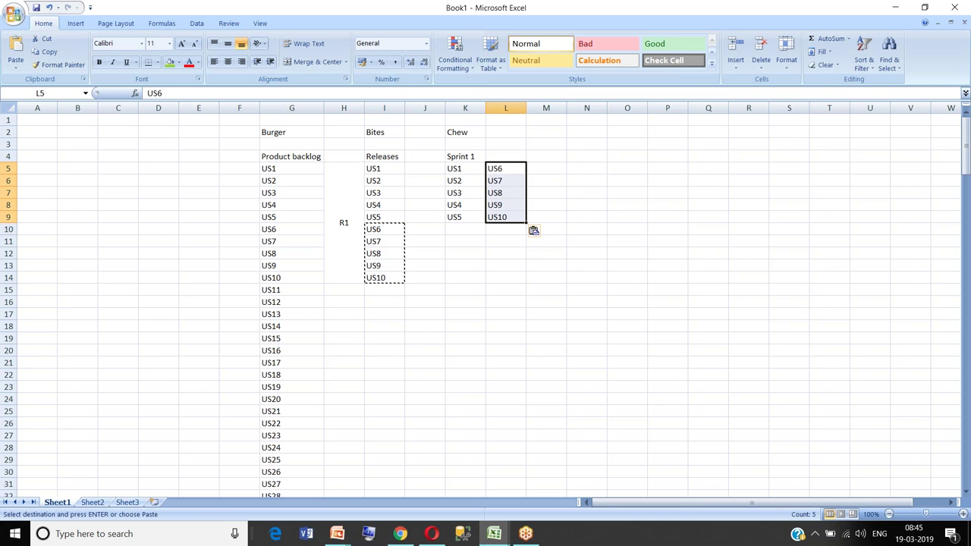
left_click(502, 156)
type("Sprint 2")
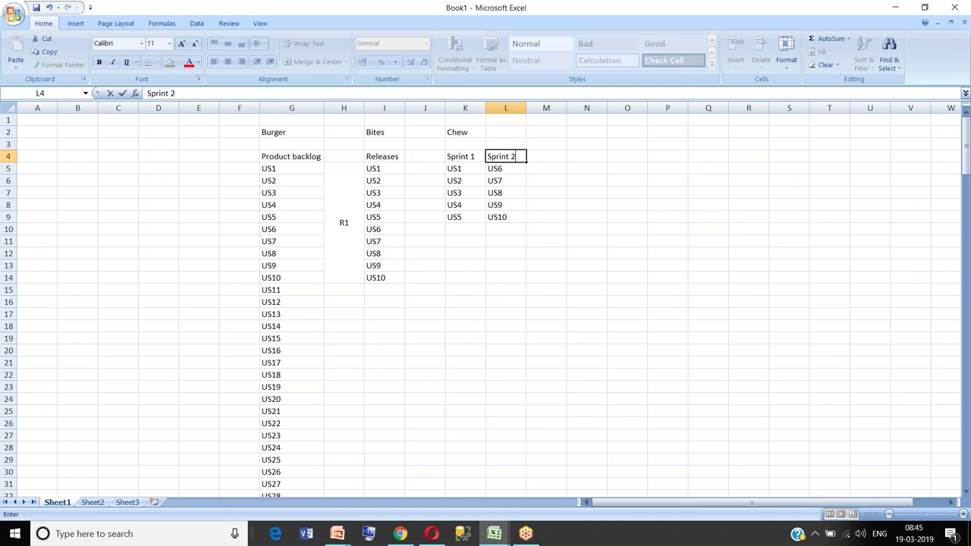
left_click(480, 252)
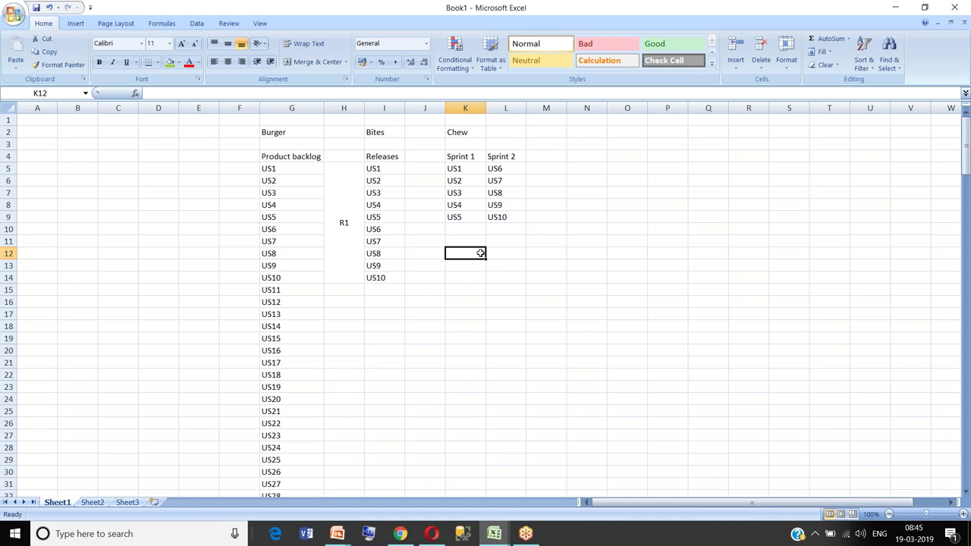
left_click_drag(473, 156, 505, 206)
left_click_drag(372, 169, 373, 276)
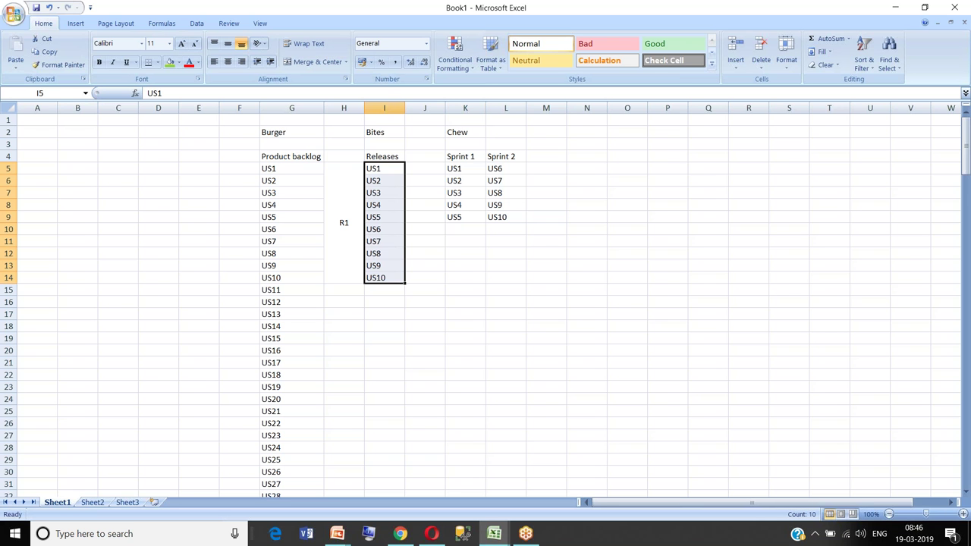
left_click(465, 265)
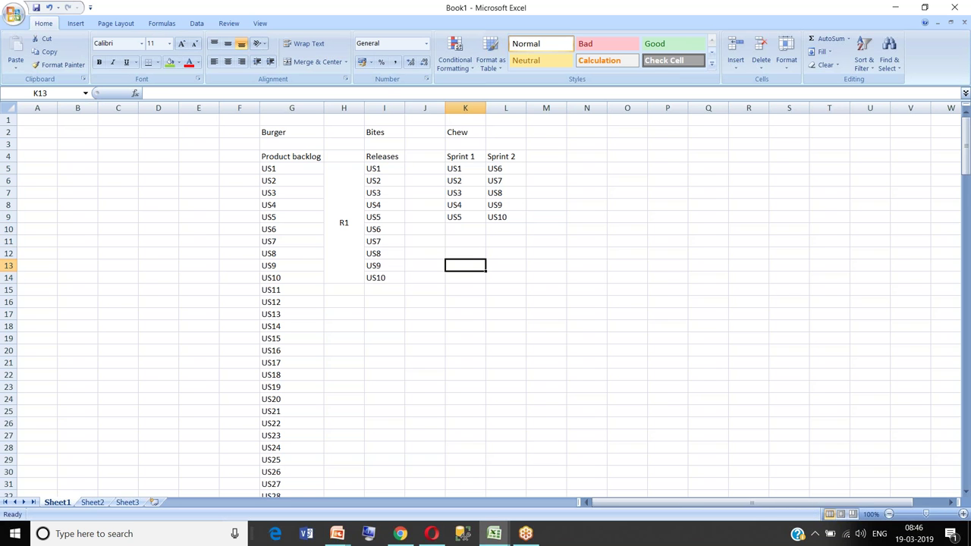
left_click_drag(379, 168, 383, 281)
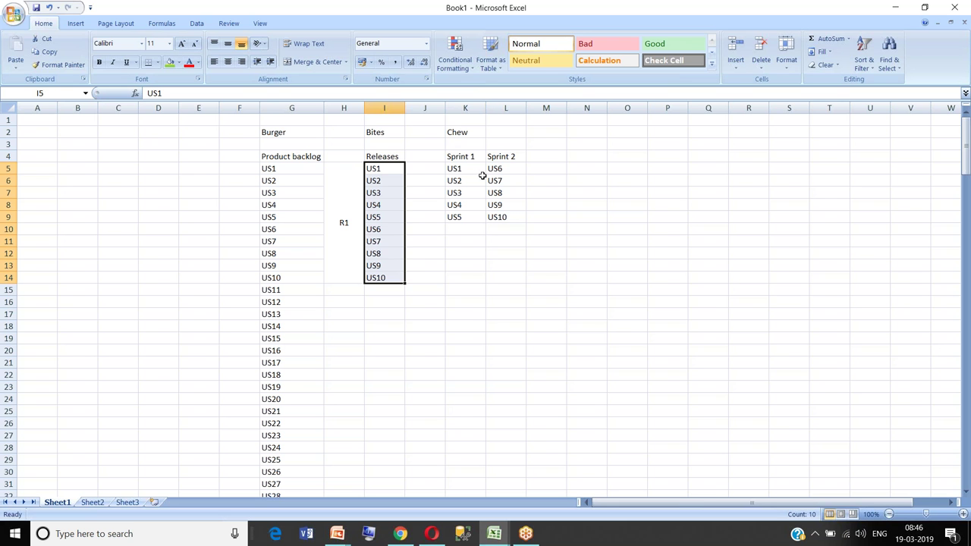
Step: Move user stories US1 to US5 from the Sprint 1 column to J5:J9 and enter the heading "Sprint 0" in J4
left_click_drag(478, 170, 430, 206)
left_click(430, 153)
type("Sprint 0")
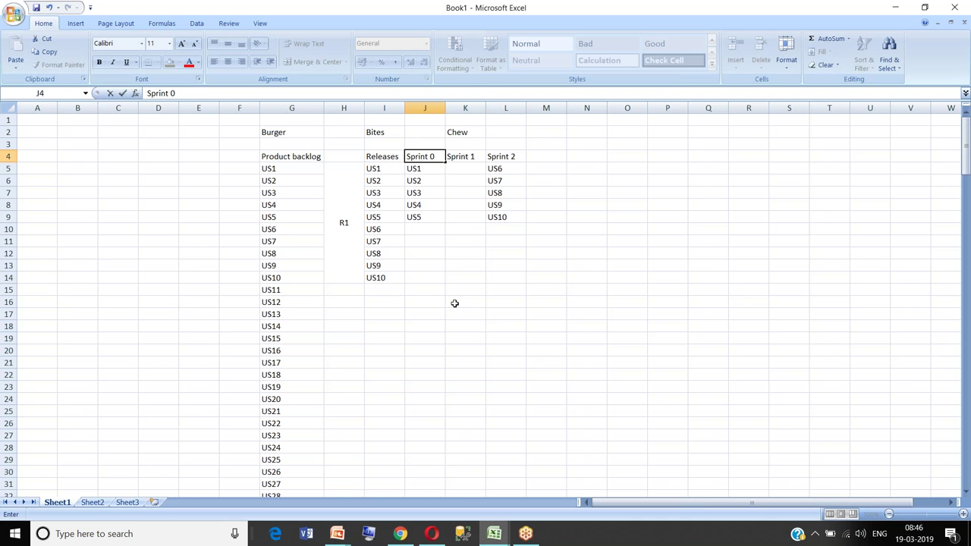
left_click(455, 304)
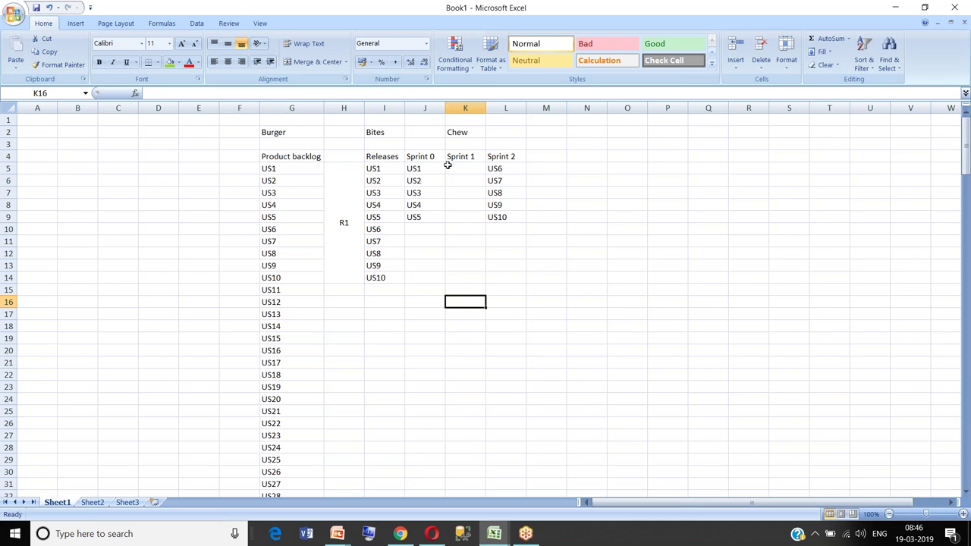
Step: Move user stories US1 to US5 back to the Sprint 1 column at K5:K9 and fill them light gray
left_click_drag(436, 167, 434, 223)
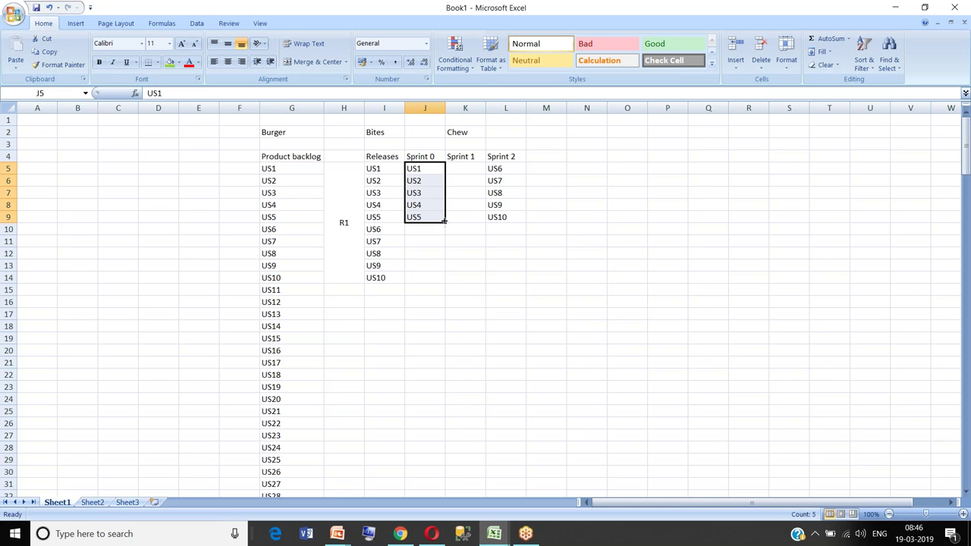
left_click_drag(444, 216, 457, 216)
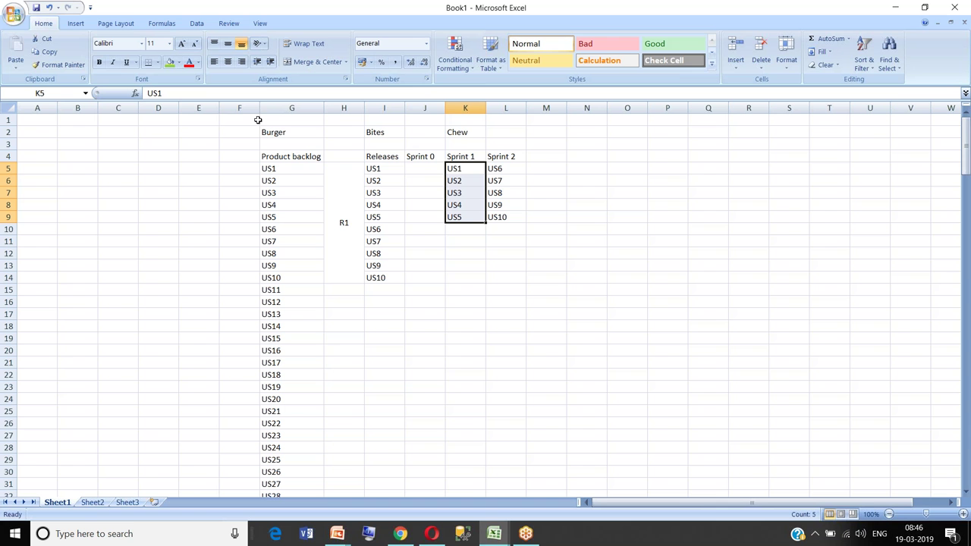
left_click(179, 63)
left_click(169, 110)
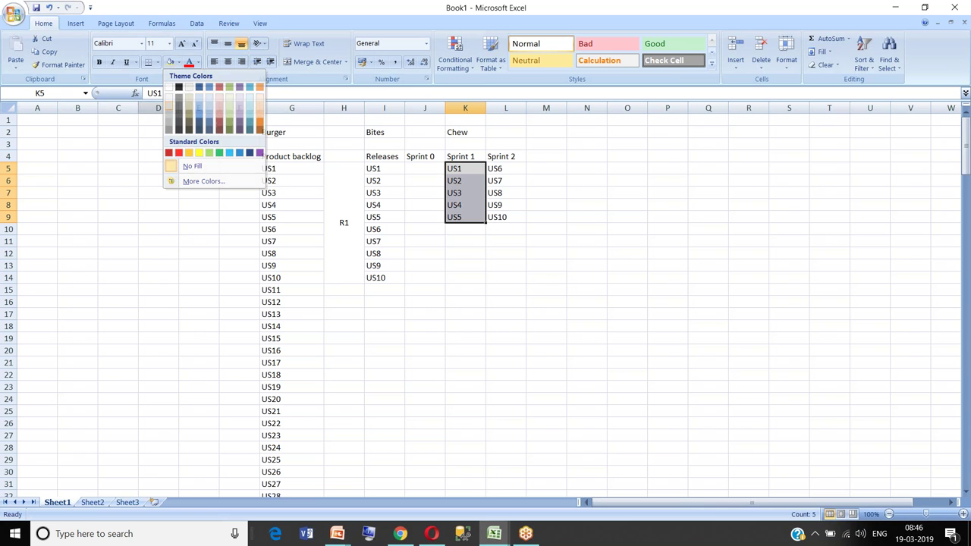
left_click(543, 257)
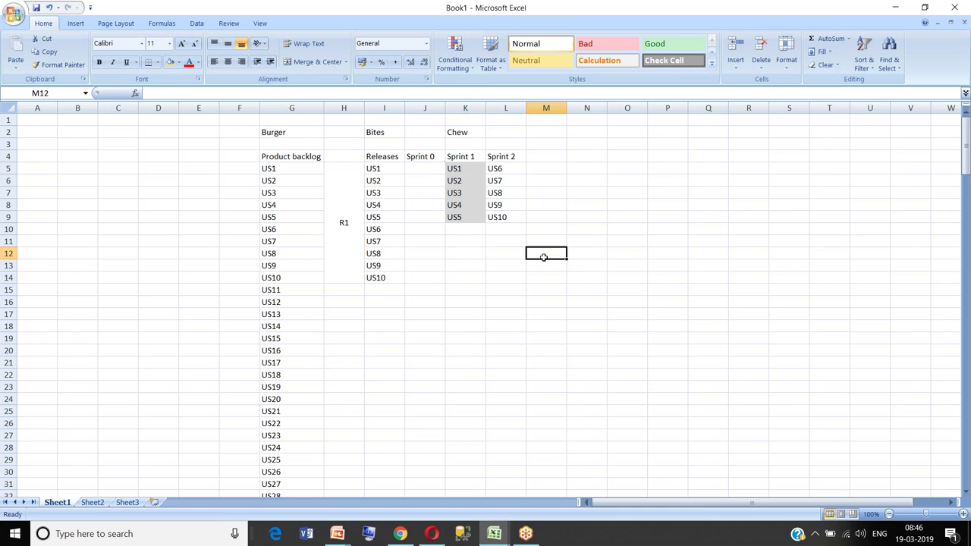
left_click(472, 170)
left_click_drag(473, 169, 467, 212)
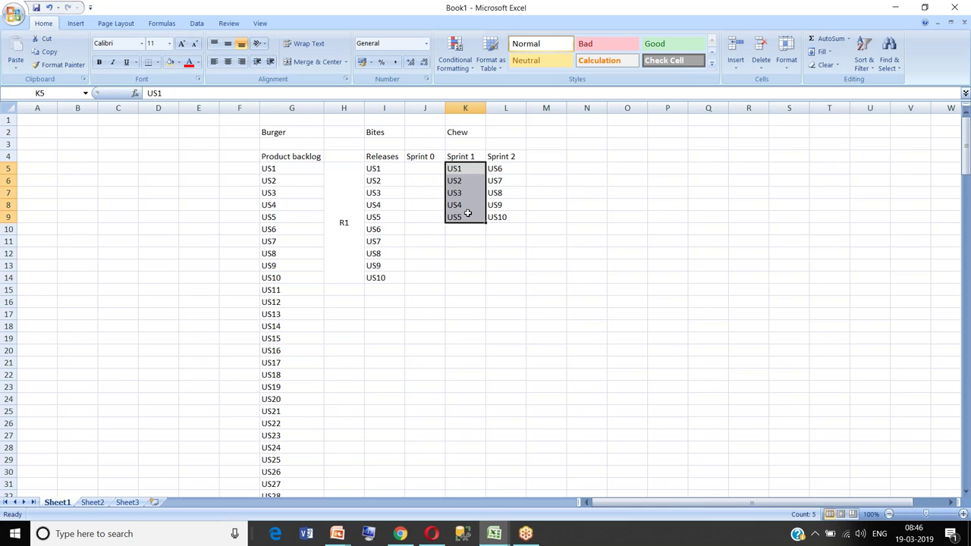
left_click_drag(427, 168, 426, 226)
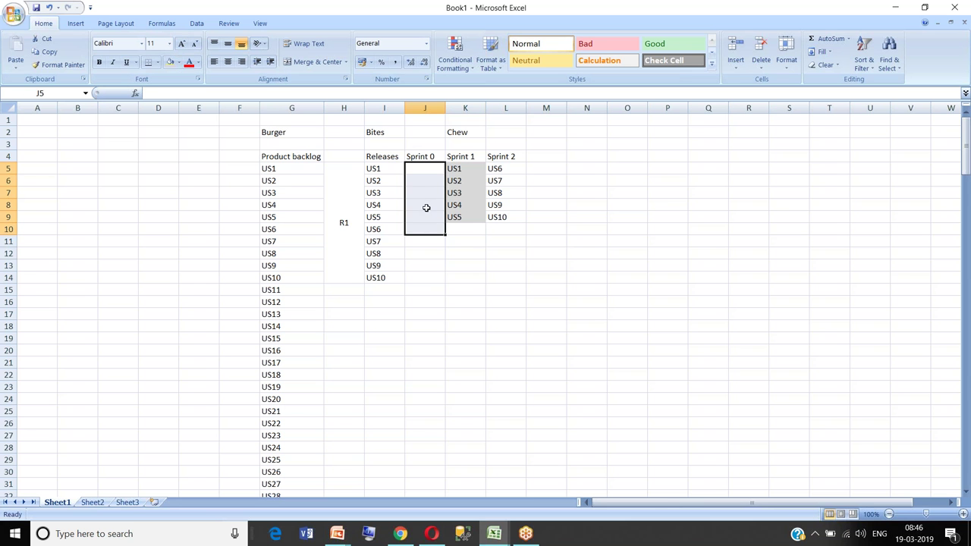
left_click(479, 169)
Step: Move user stories US6 to US10 from the Sprint 2 column to K12:K16 and enter the label "Prepare" in K11
left_click_drag(516, 168, 472, 301)
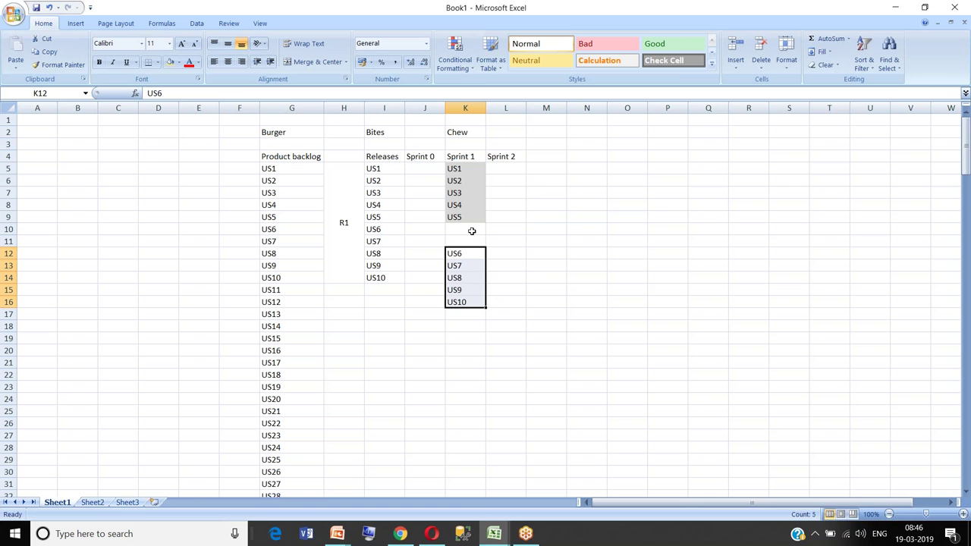
left_click(471, 229)
type("Sp")
key("BackSpace")
key("BackSpace")
key("Return")
type("Prepare")
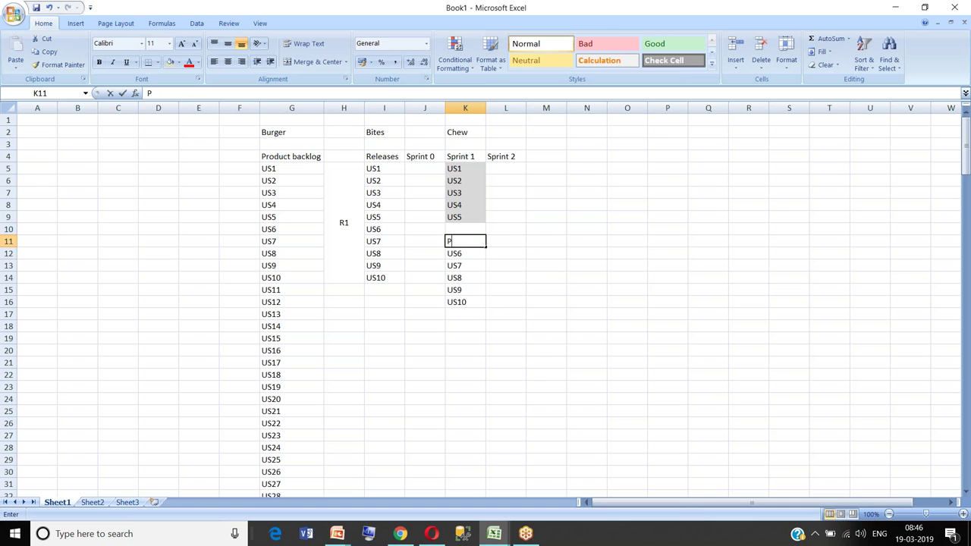
Step: Try moving user stories US6 to US10 into the Sprint 2 column at L5:L9 and undo the move
left_click_drag(466, 256, 477, 302)
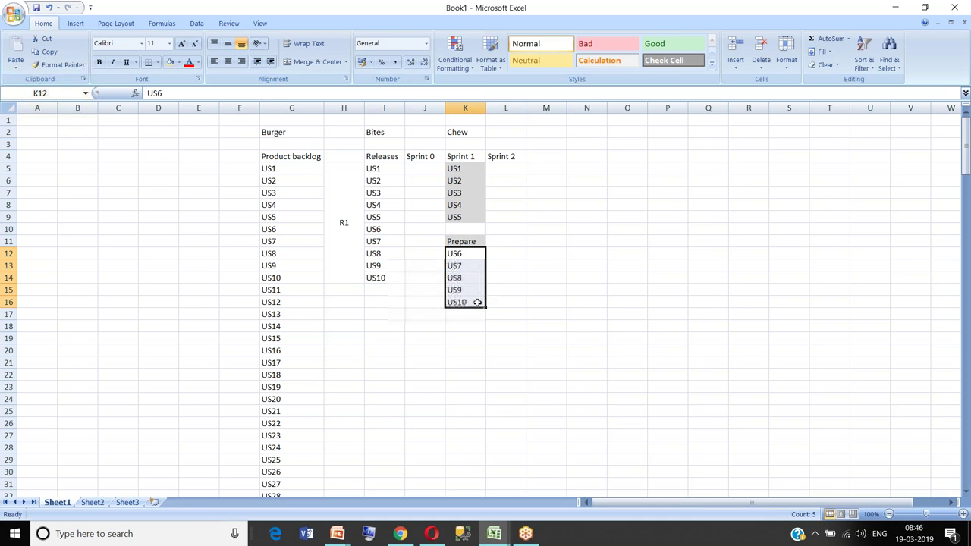
left_click(499, 254)
left_click(480, 255)
left_click_drag(479, 256, 517, 210)
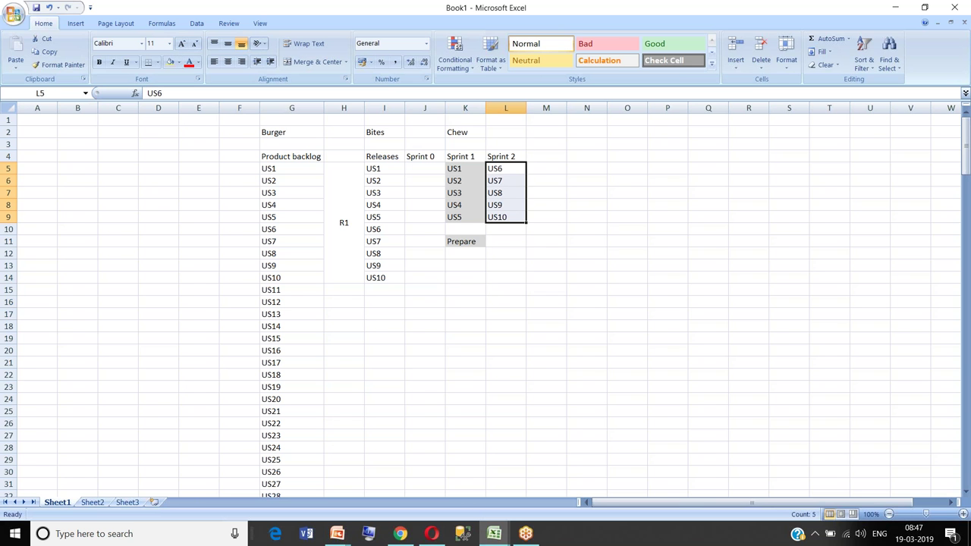
key("ctrl+z")
Step: Fill user stories US1 to US5 with light orange in both the Sprint 1 column and the Releases column
left_click_drag(472, 167, 471, 216)
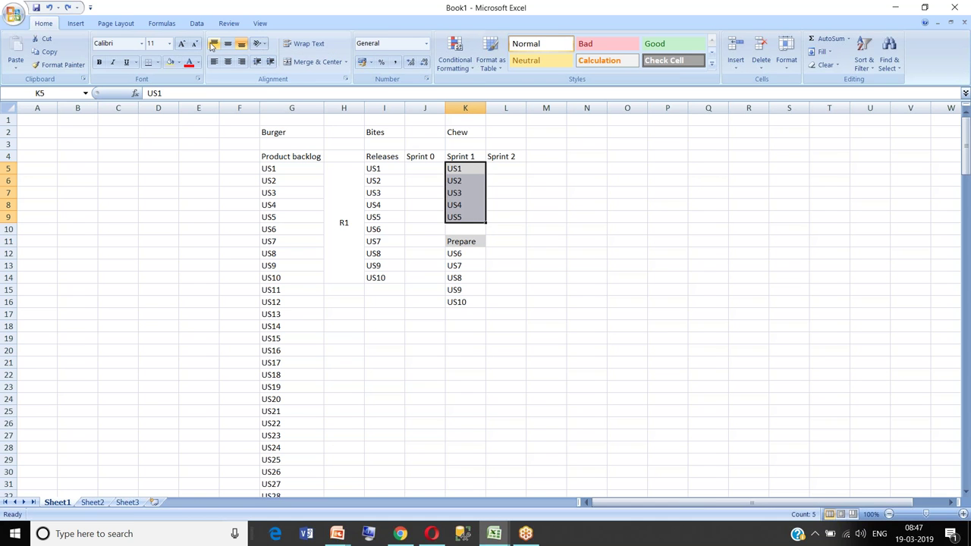
left_click(179, 62)
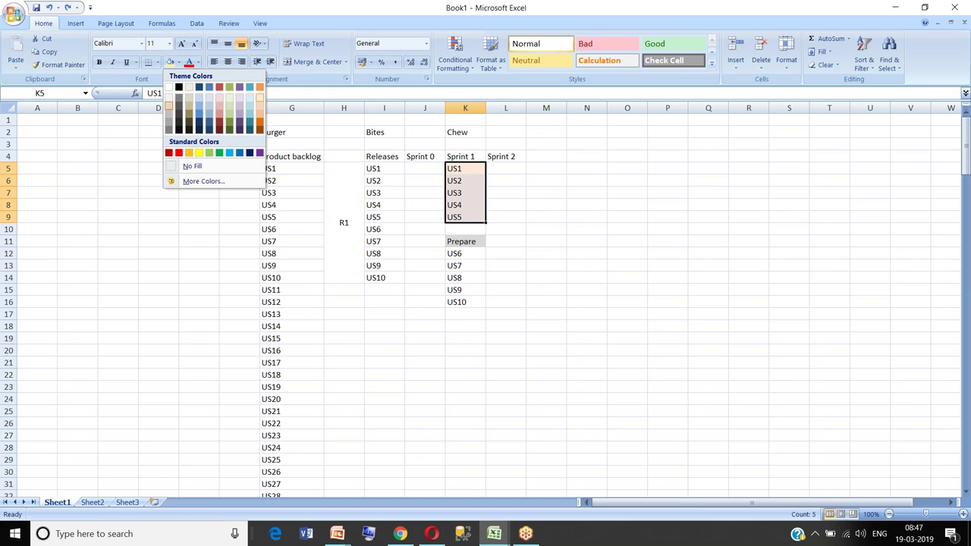
left_click(259, 101)
left_click_drag(385, 171, 385, 214)
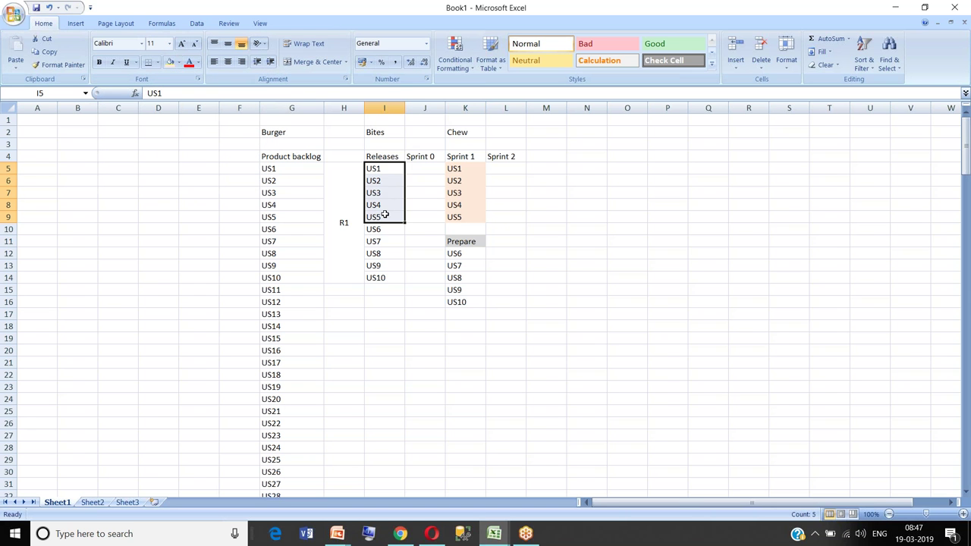
left_click(172, 63)
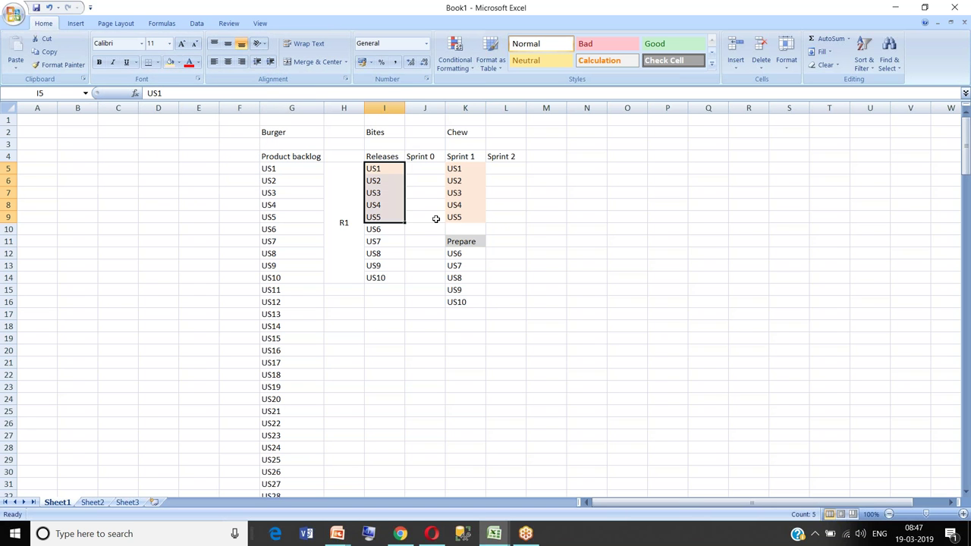
left_click(543, 244)
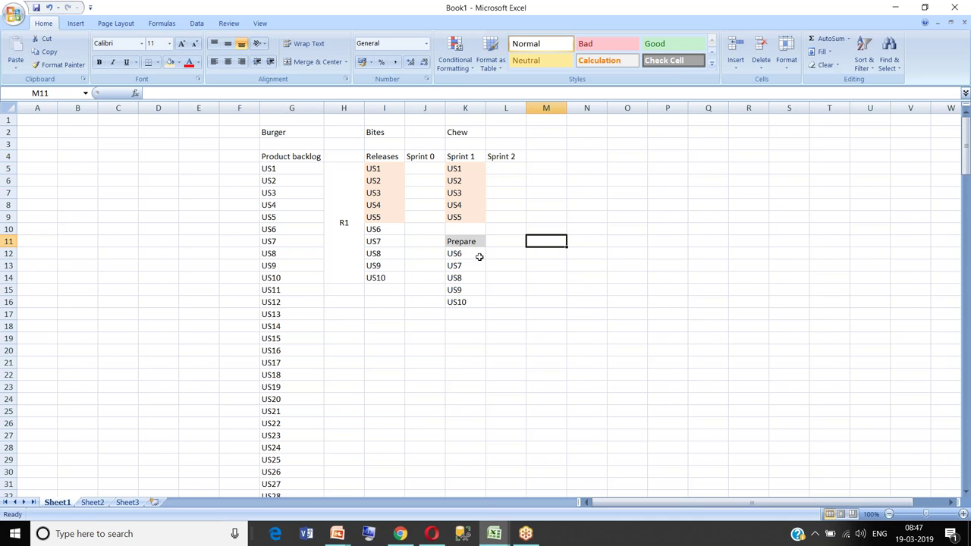
Step: Move user stories US6 to US10 from below Prepare to the Sprint 2 column at L5:L9 and fill them light gray
left_click_drag(475, 251, 522, 208)
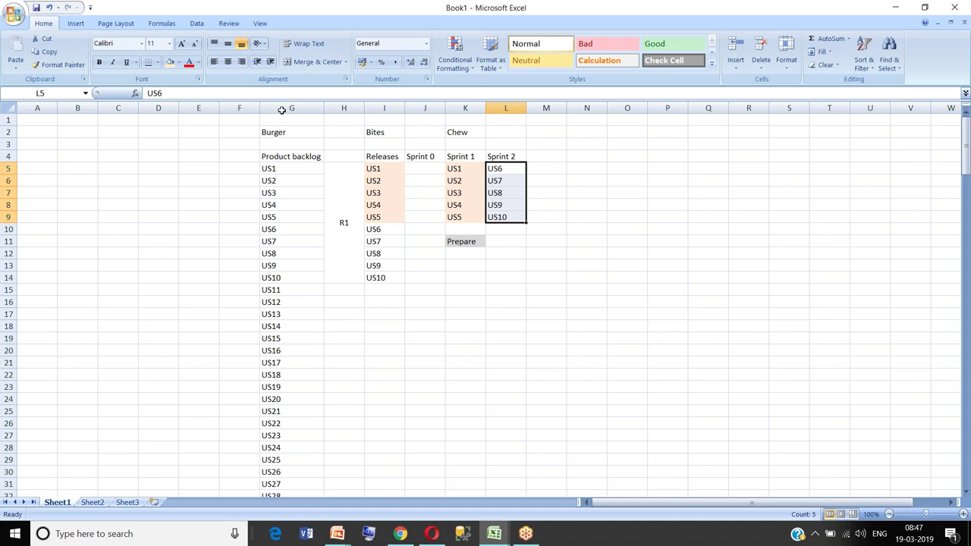
left_click(179, 62)
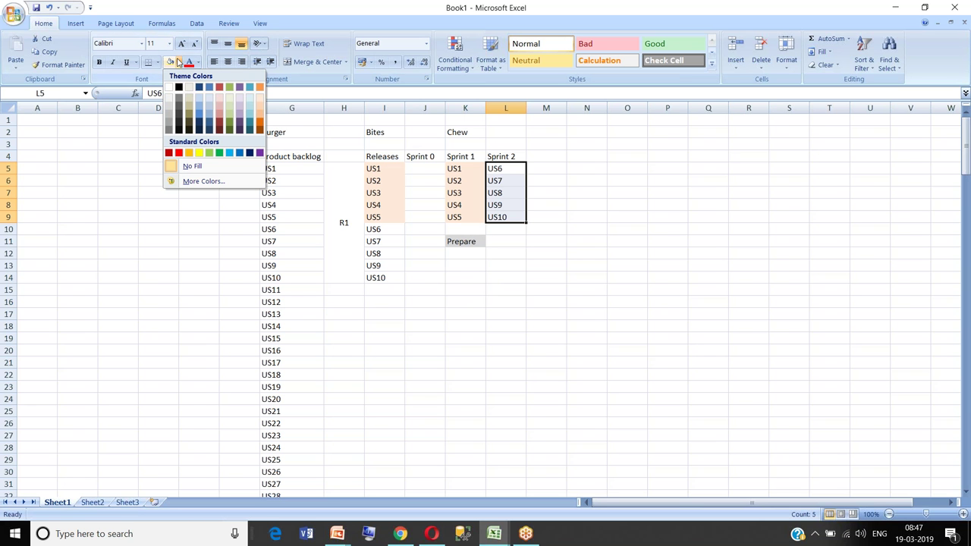
left_click(170, 113)
left_click(384, 302)
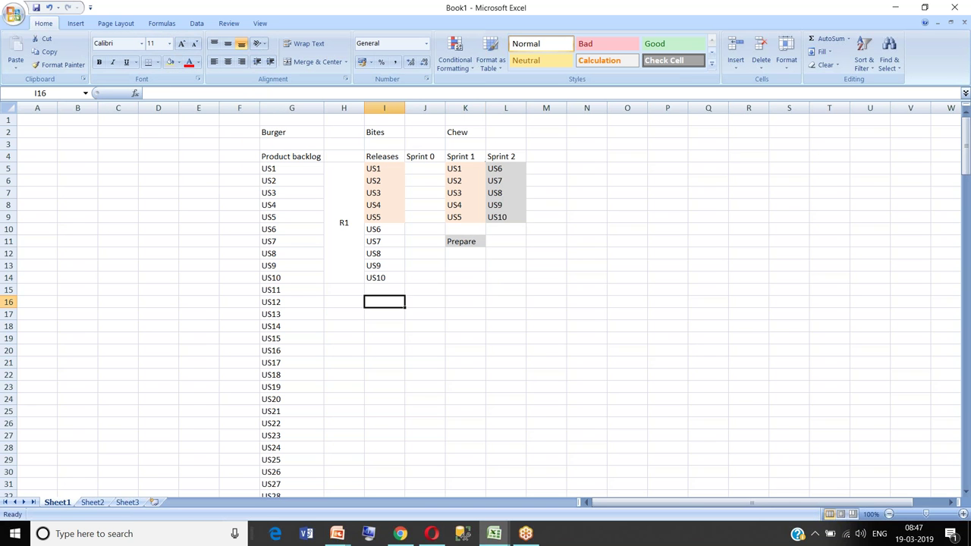
Step: Remove the fill color from the Prepare label in cell K11
left_click(471, 241)
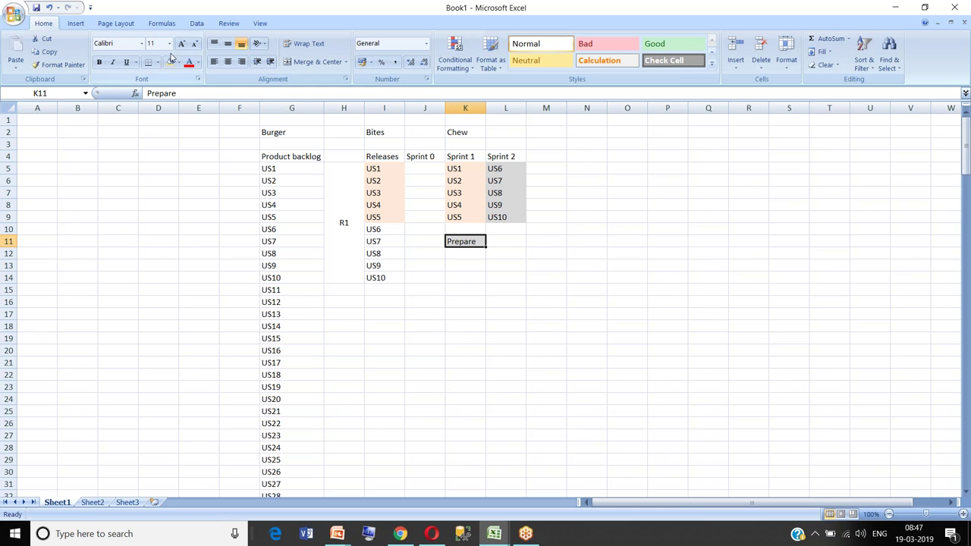
left_click(180, 62)
left_click(191, 165)
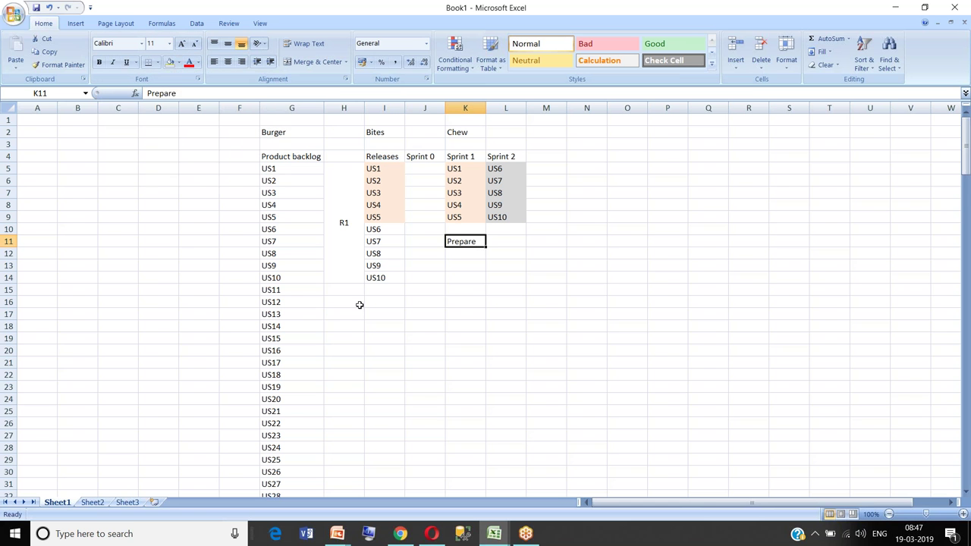
left_click(359, 304)
Step: Fill user stories US6 to US10 in the Releases column, cells I10:I14, with light gray
left_click_drag(381, 228, 379, 278)
left_click(177, 63)
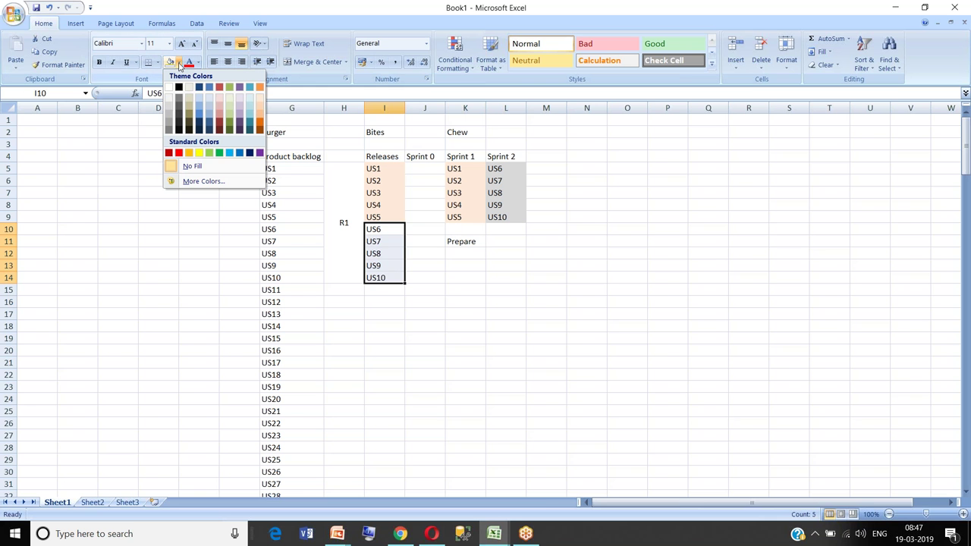
left_click(179, 111)
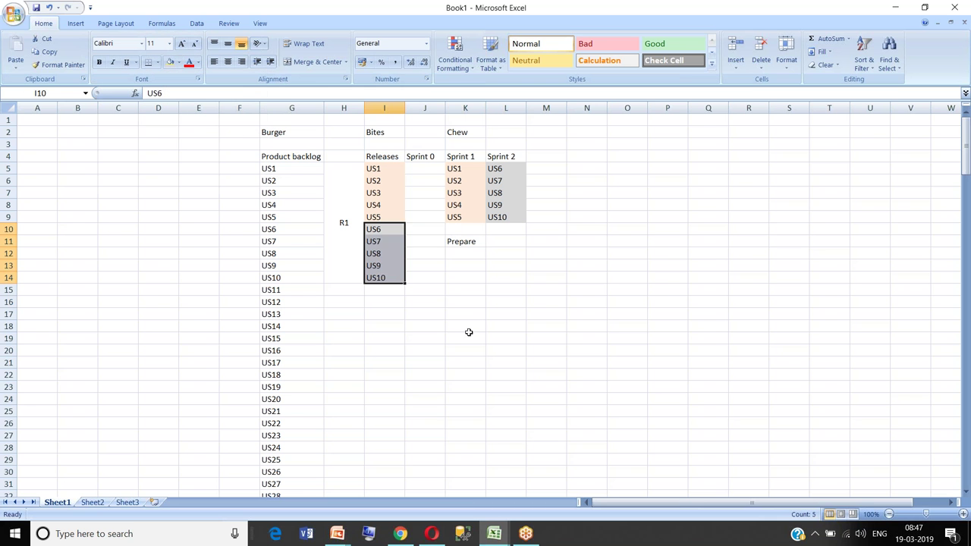
left_click(469, 332)
left_click_drag(392, 168, 390, 273)
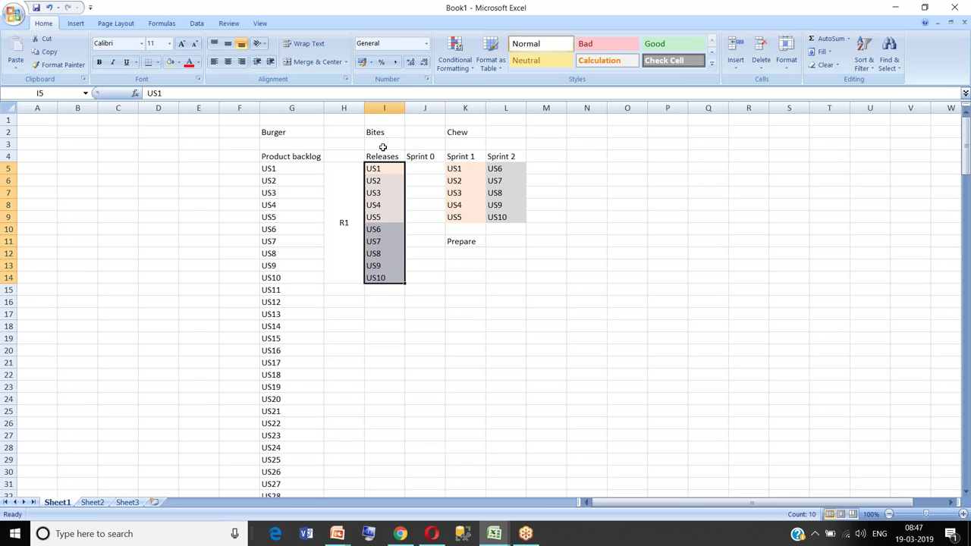
left_click_drag(501, 168, 503, 217)
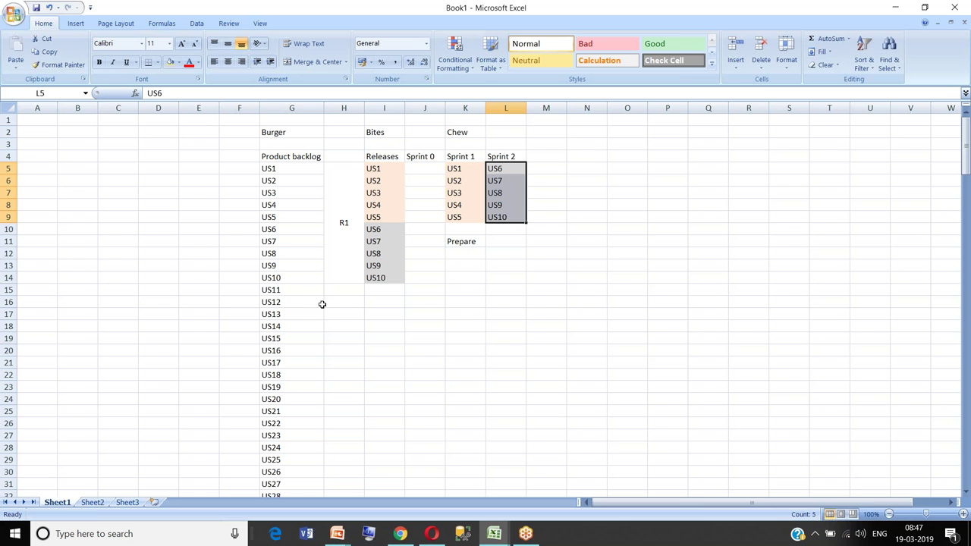
Step: Copy user stories US11 to US20 from the product backlog to the Releases column at I15:I24
left_click_drag(296, 291, 288, 400)
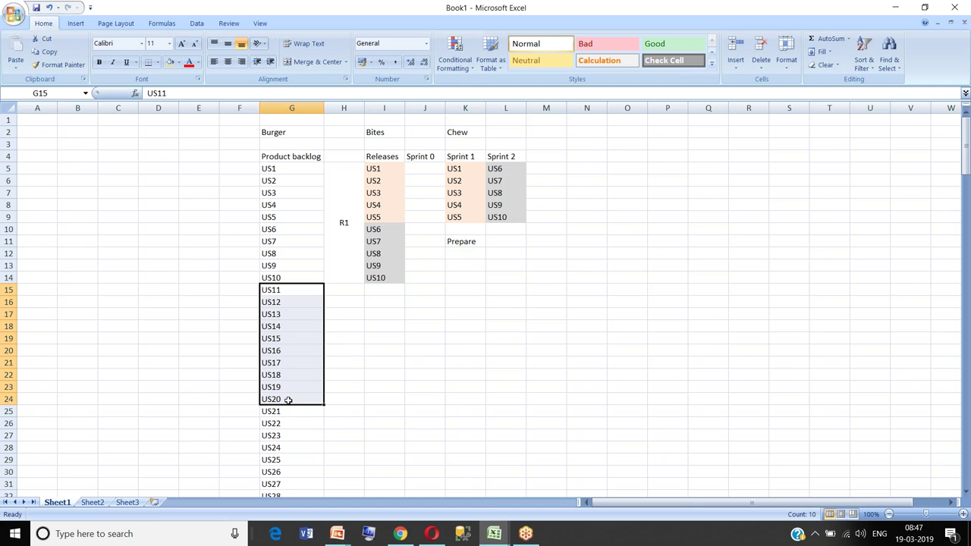
key("ctrl+c")
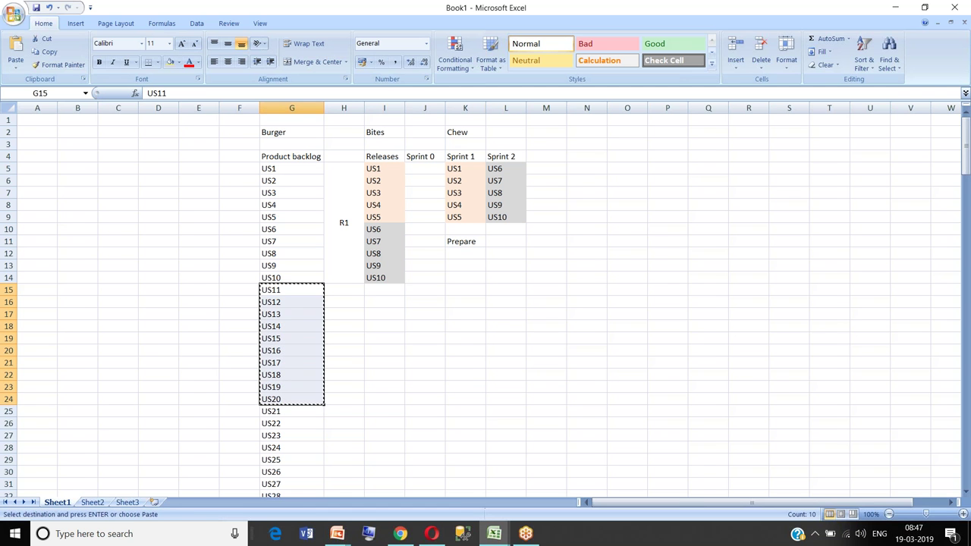
left_click(397, 288)
key("ctrl+v")
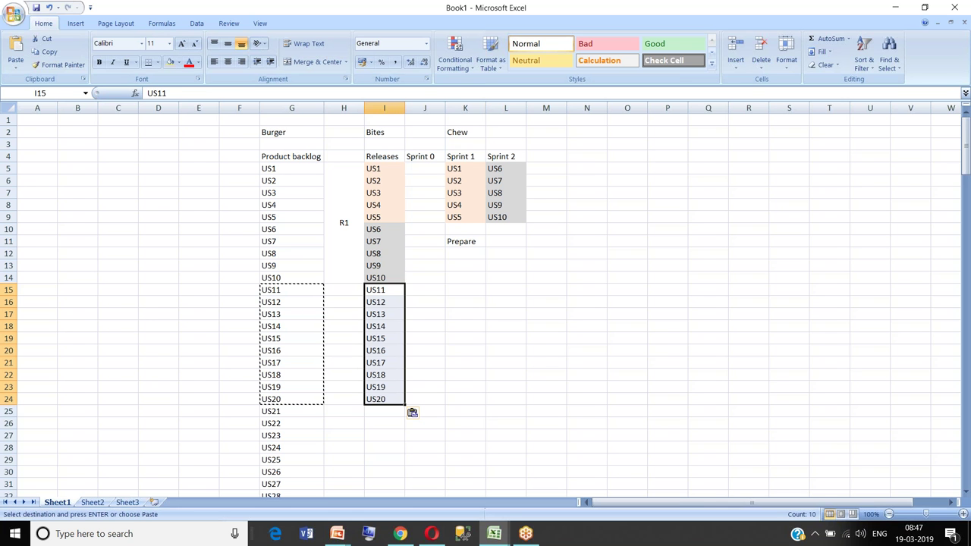
left_click_drag(513, 169, 513, 216)
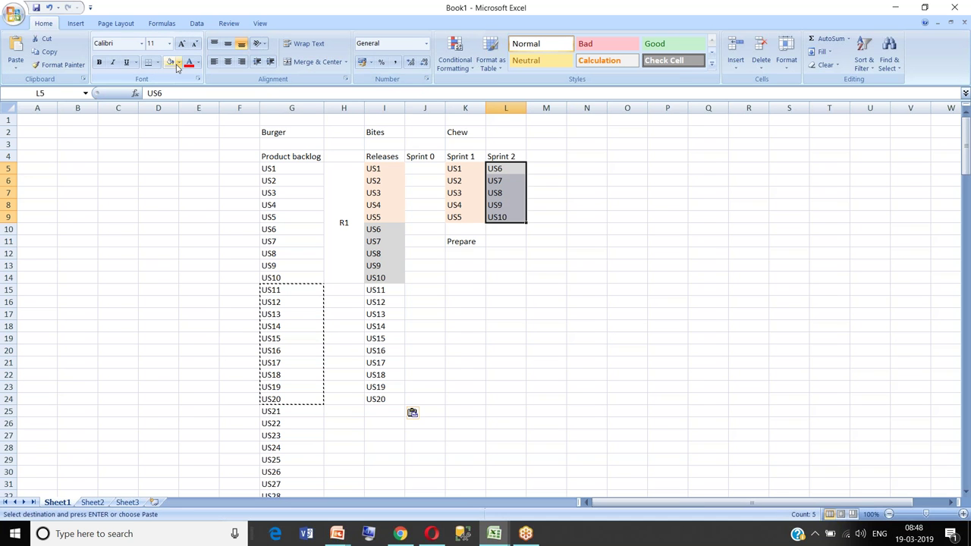
left_click(179, 62)
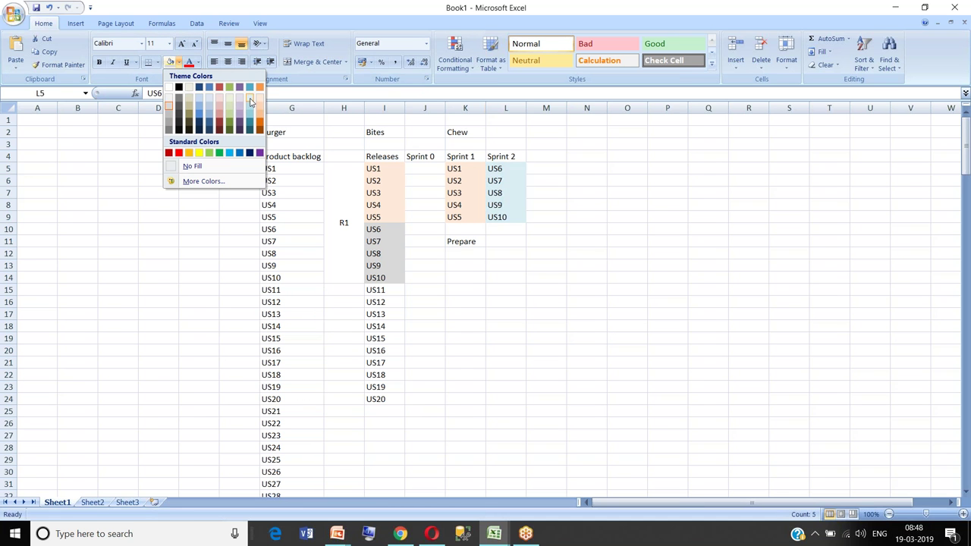
left_click(295, 245)
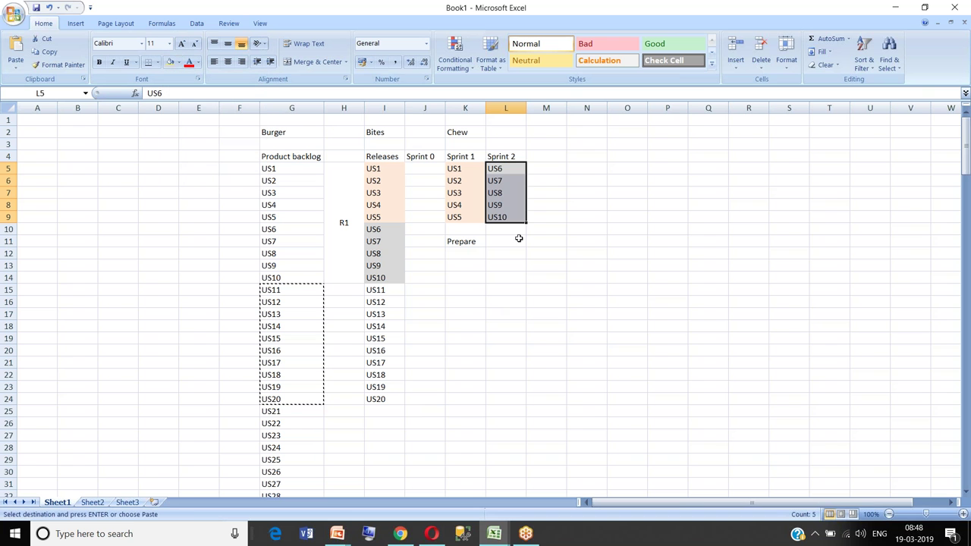
key("Escape")
Step: Move the Prepare label to cell L11 and copy US11 to US15 from the Releases column beneath it at L12:L16
left_click(480, 242)
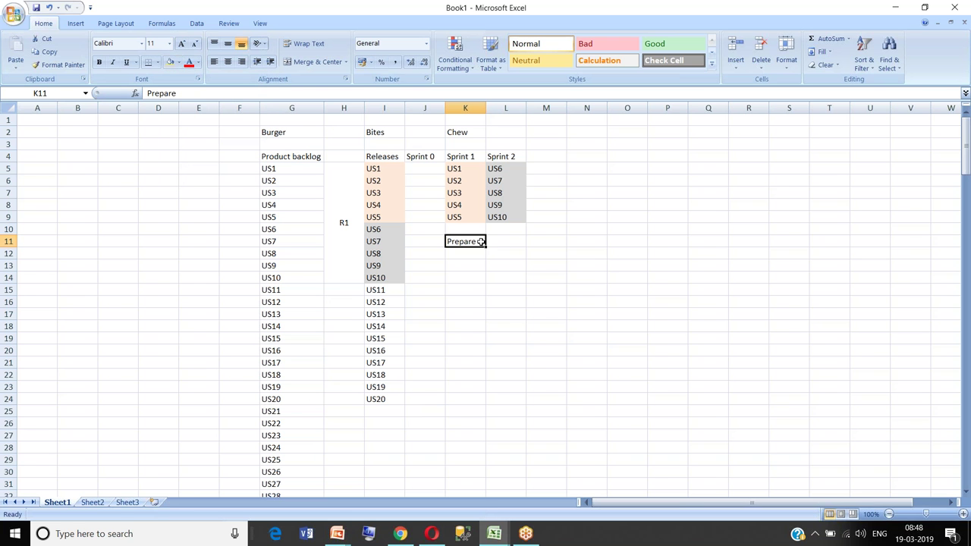
left_click_drag(483, 243, 500, 251)
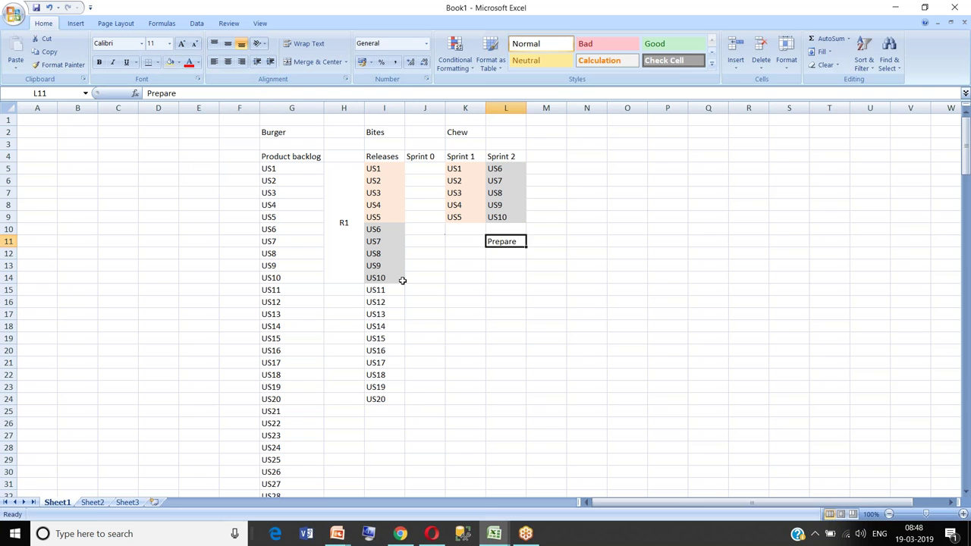
left_click_drag(393, 290, 388, 334)
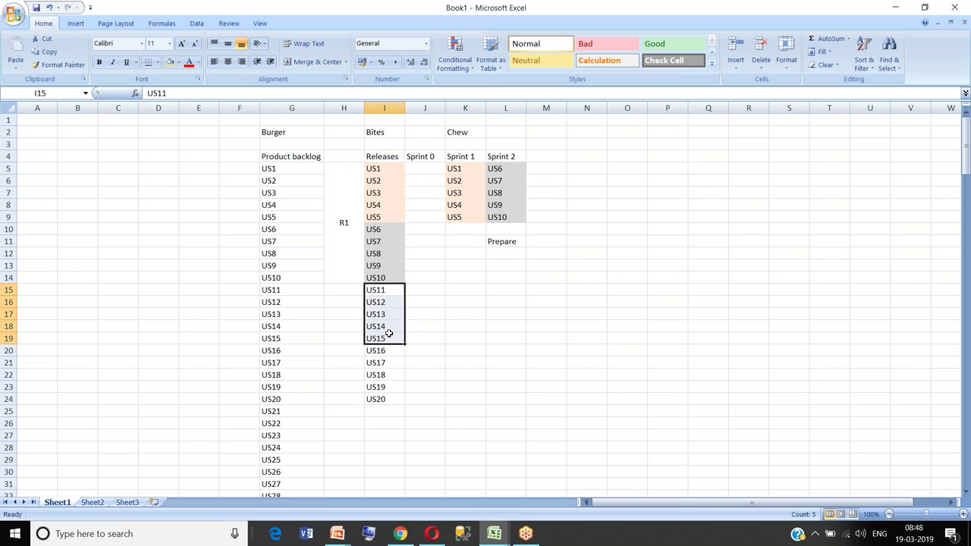
key("ctrl+c")
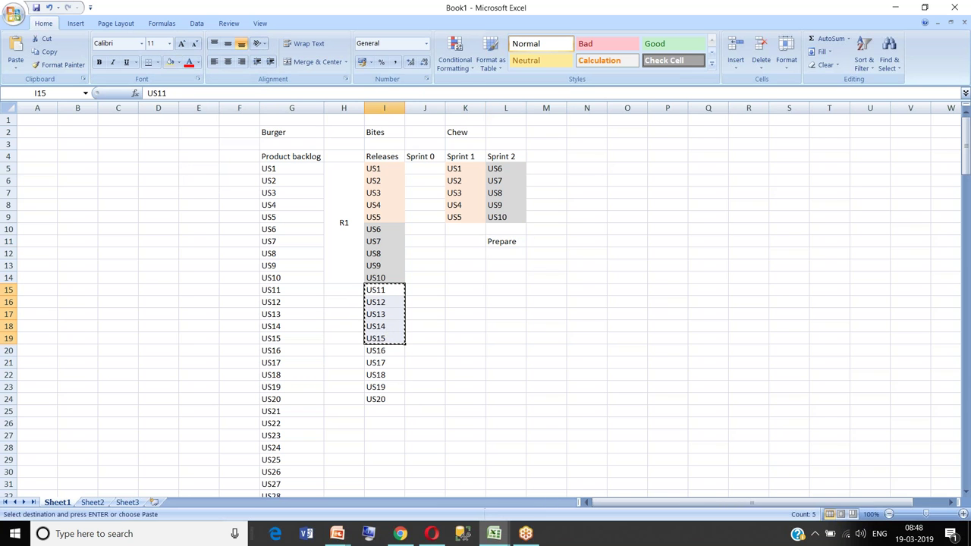
left_click(500, 253)
key("ctrl+v")
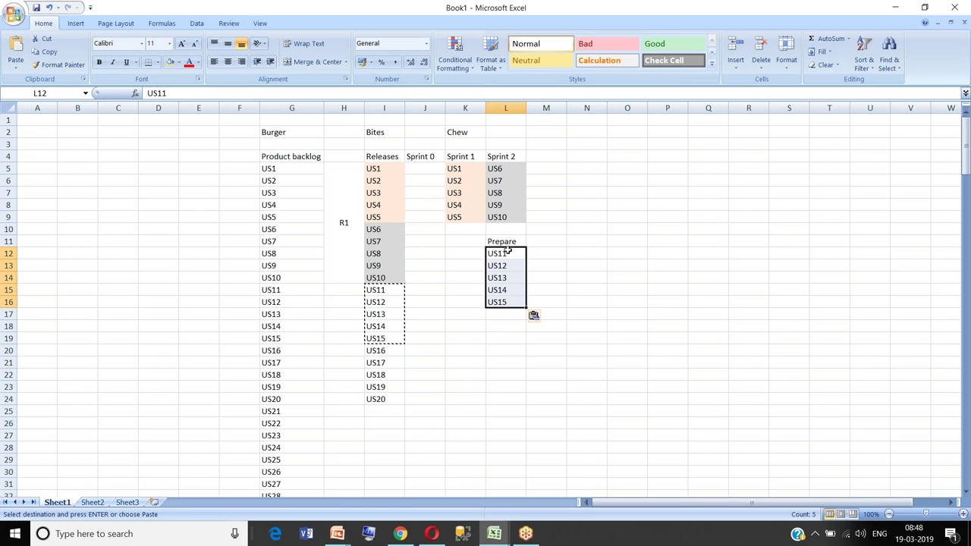
Step: Extend the sprint headings in row 4 through Sprint 6, and merge and center K3:L3 with the label R1
left_click_drag(475, 155, 687, 157)
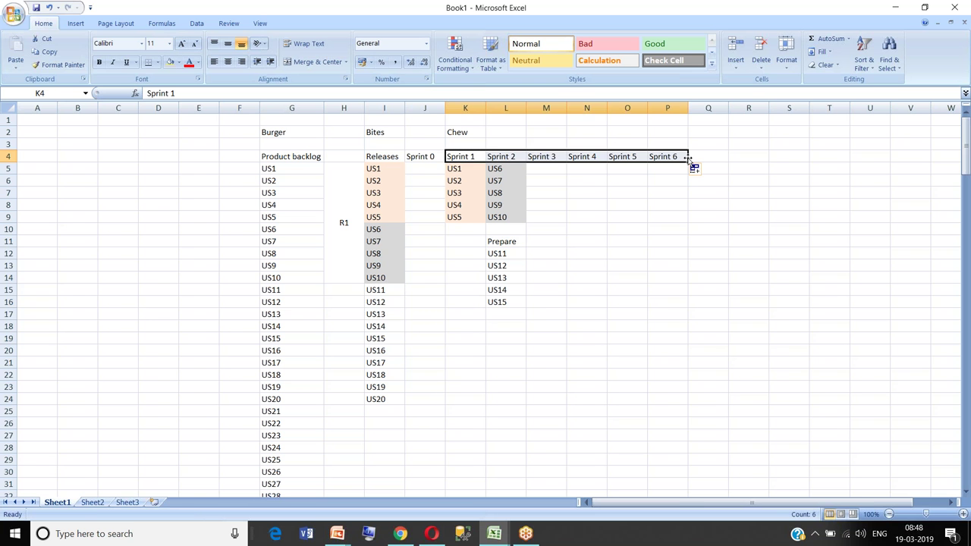
left_click(627, 242)
left_click_drag(470, 144, 522, 144)
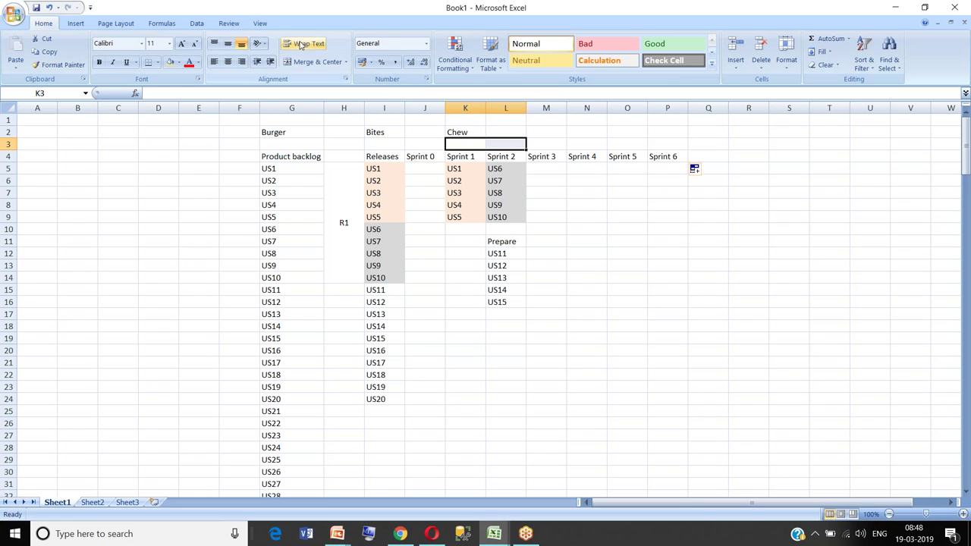
left_click(307, 62)
type("R1")
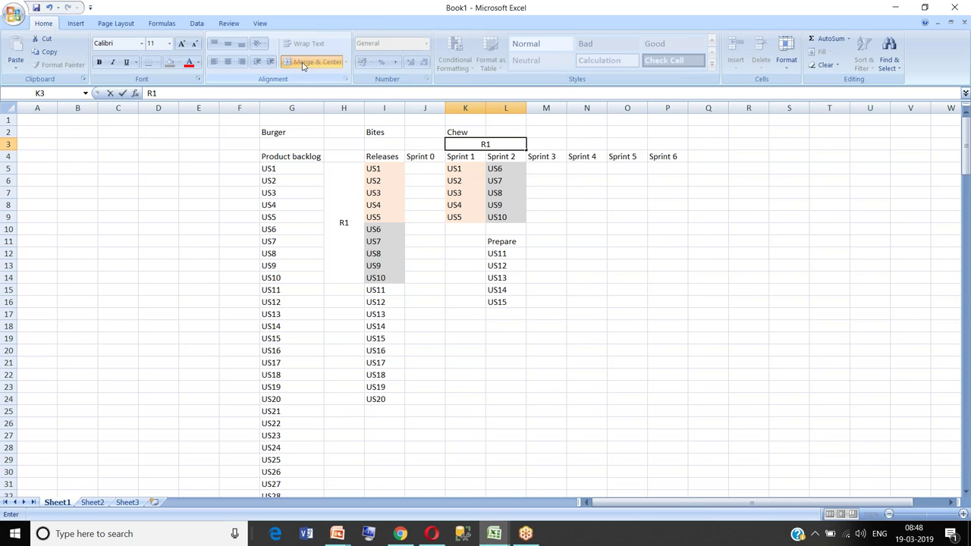
left_click(558, 121)
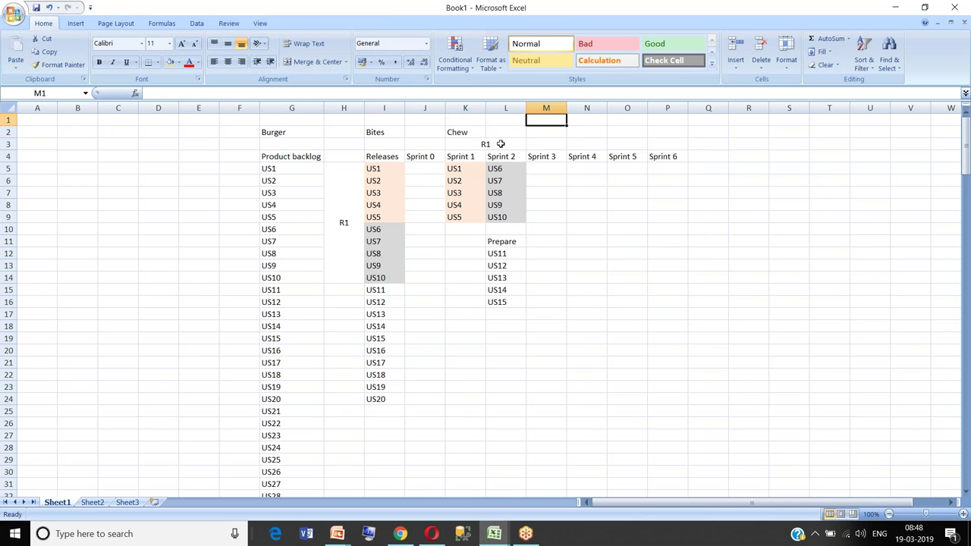
Step: Copy the merged R1 cell's format to M3:N3 above Sprint 3 and Sprint 4 and label it R2
left_click(501, 144)
left_click(58, 64)
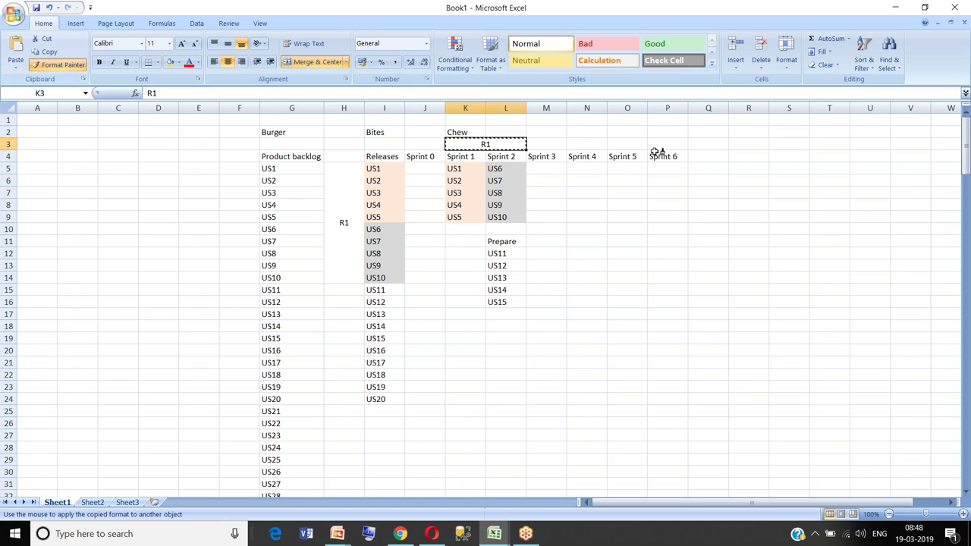
left_click(565, 145)
key("F2")
type("R2")
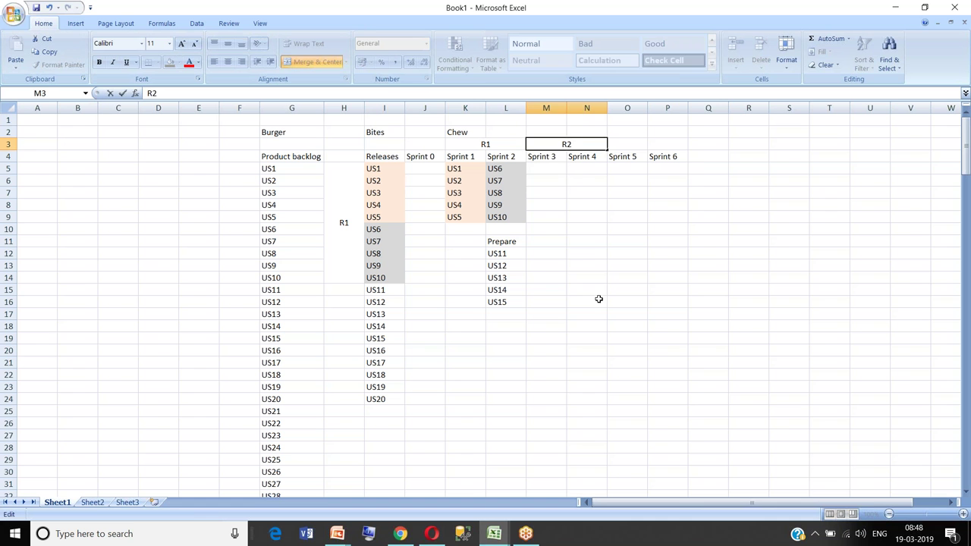
left_click(598, 298)
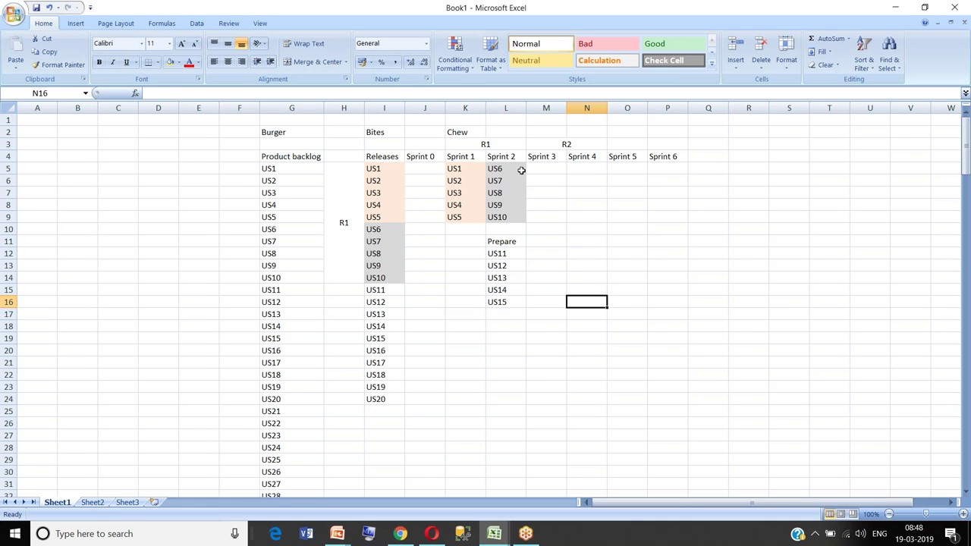
Step: Fill user stories US6 to US10 with light orange in both the Sprint 2 column and the Releases column
left_click_drag(515, 167, 511, 219)
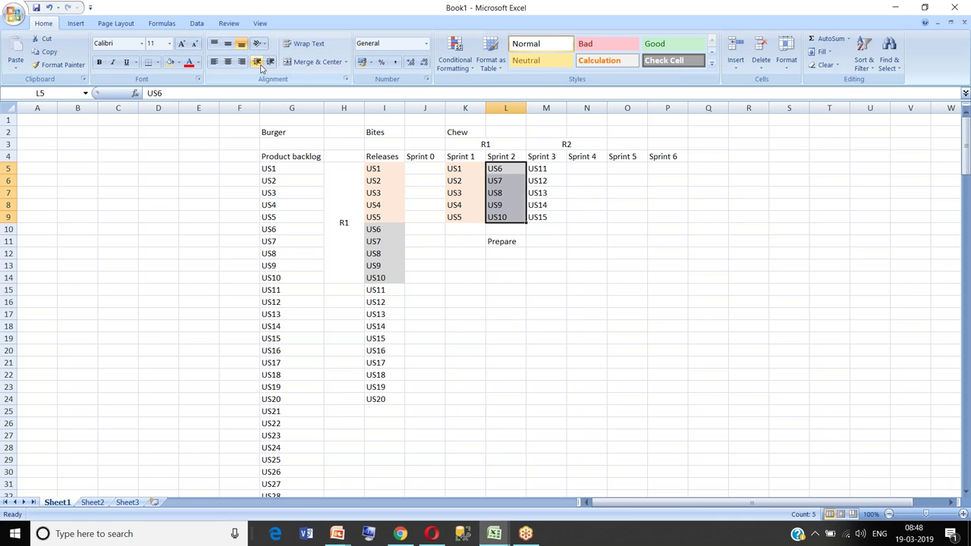
left_click(178, 62)
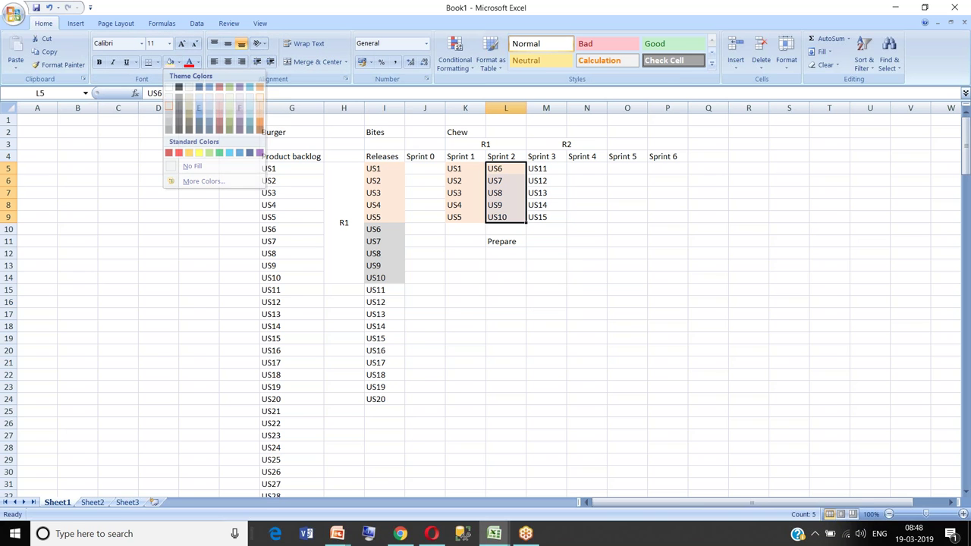
left_click(169, 106)
left_click_drag(396, 228, 393, 279)
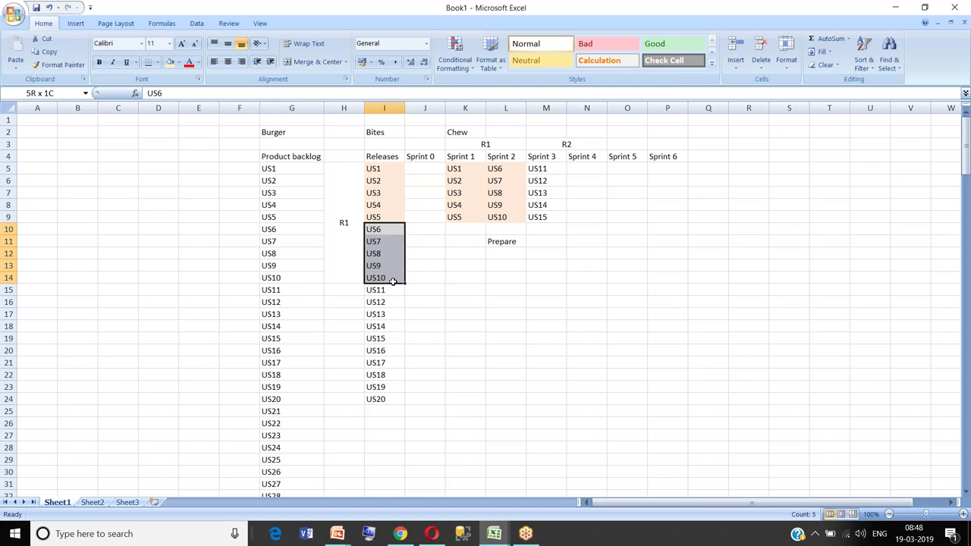
left_click(170, 62)
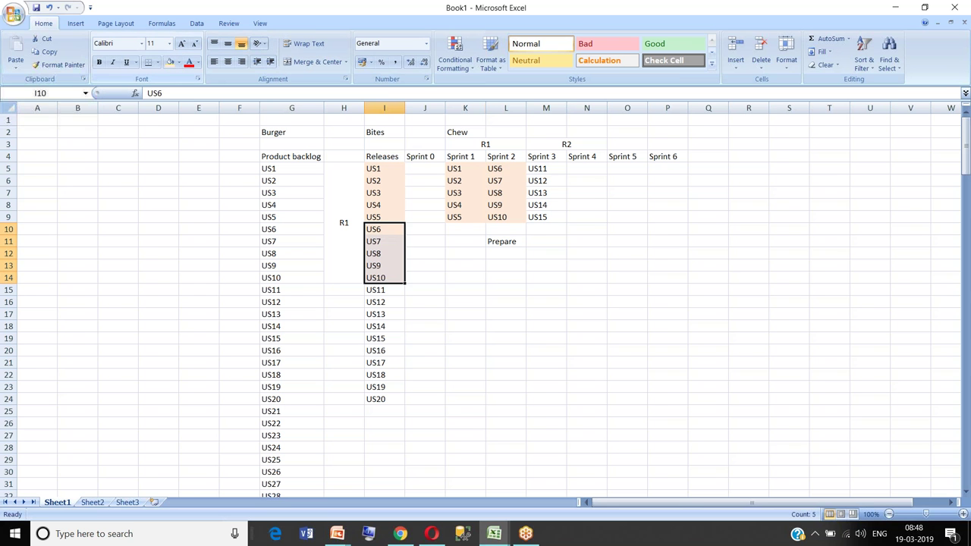
left_click(470, 321)
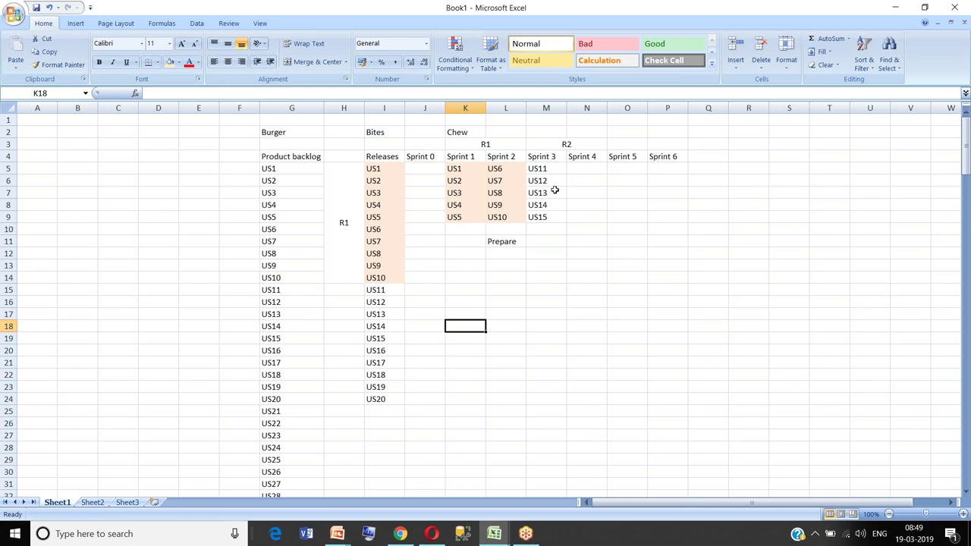
Step: Fill user stories US11 to US15 with light gray in both the Sprint 3 column and the Releases column
left_click_drag(559, 173, 559, 217)
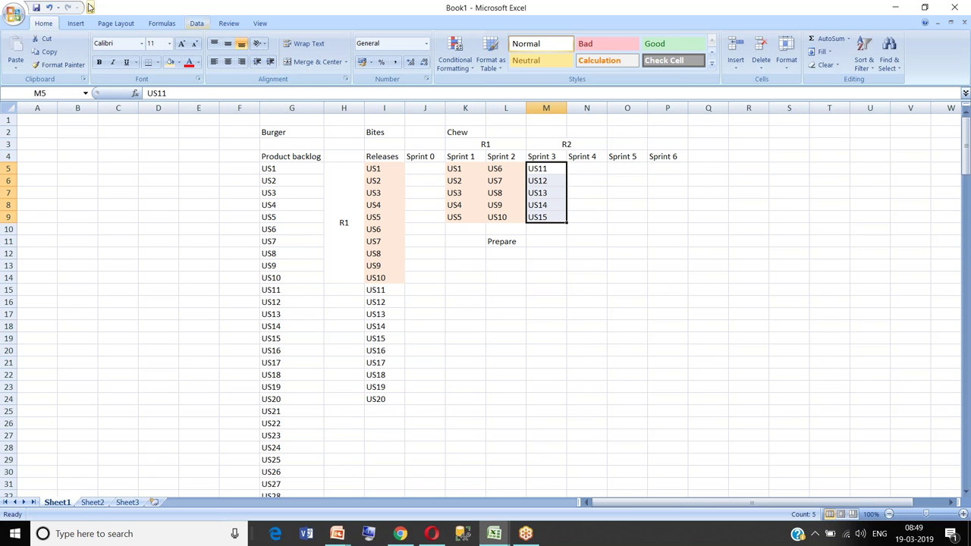
left_click(178, 62)
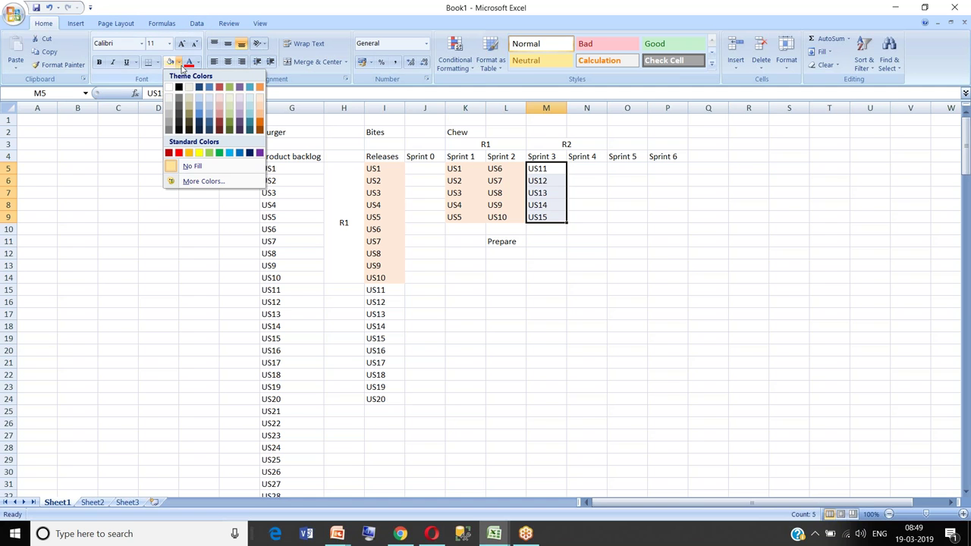
left_click(182, 103)
left_click_drag(384, 291, 384, 338)
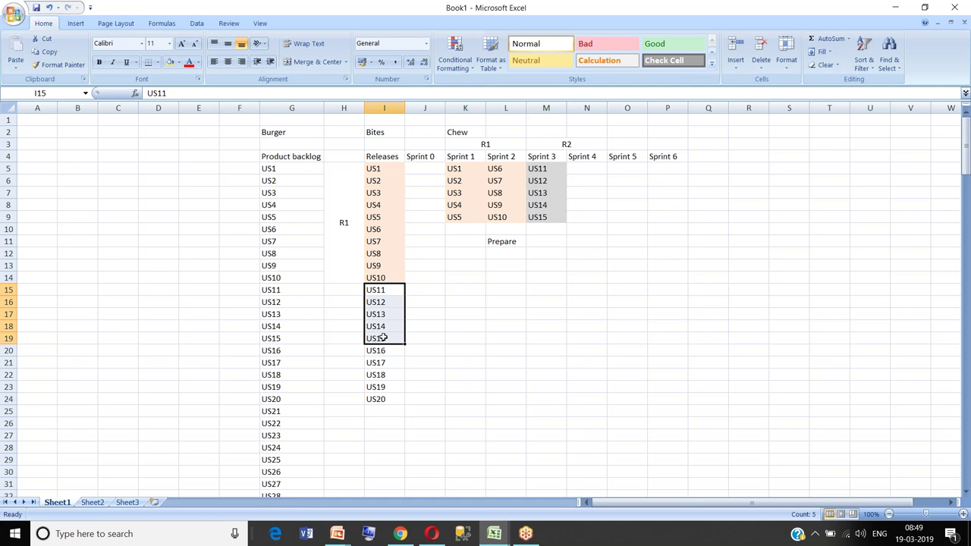
left_click(171, 65)
Step: Move the Prepare label to cell M11 and copy US16 to US20 from the Releases column beneath it at M12:M16
left_click(510, 242)
left_click_drag(526, 242, 540, 255)
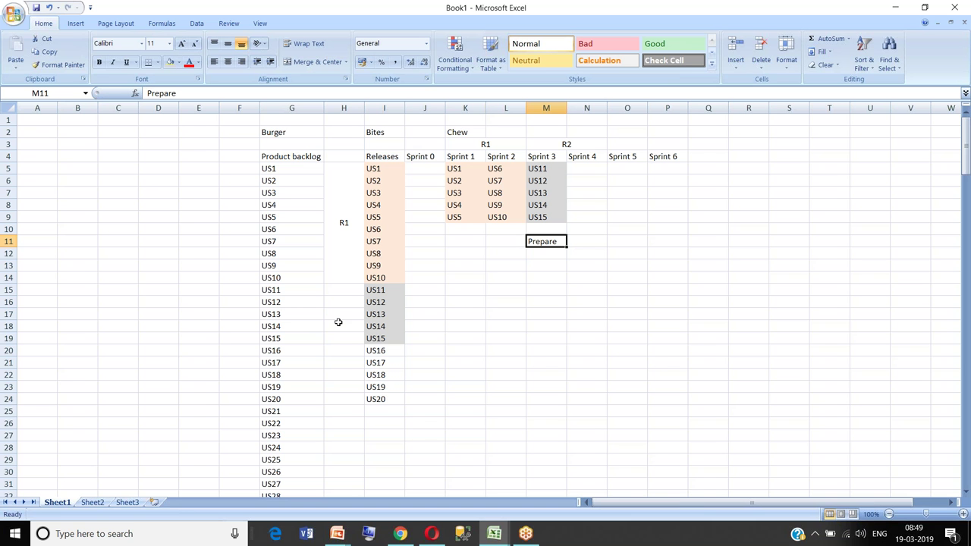
left_click_drag(377, 353, 385, 399)
key("ctrl+c")
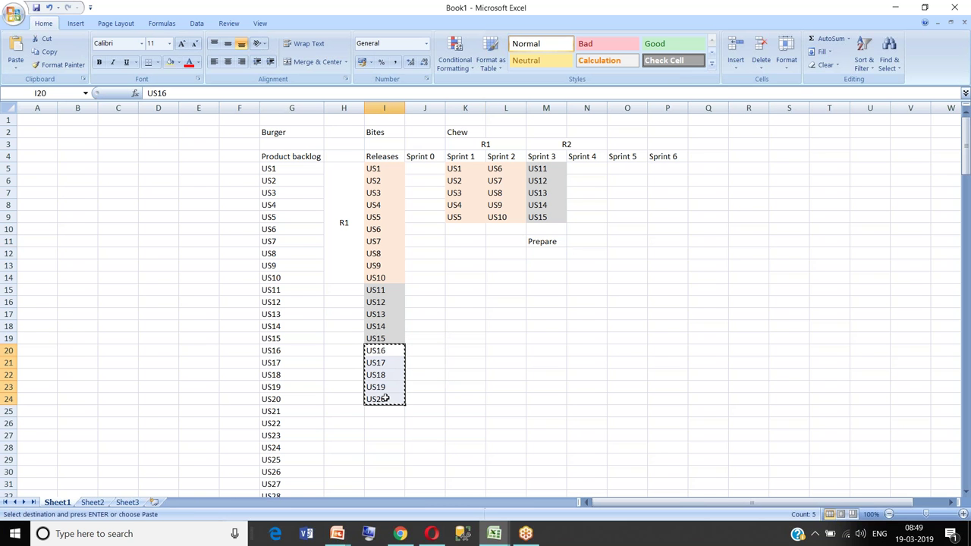
left_click(561, 252)
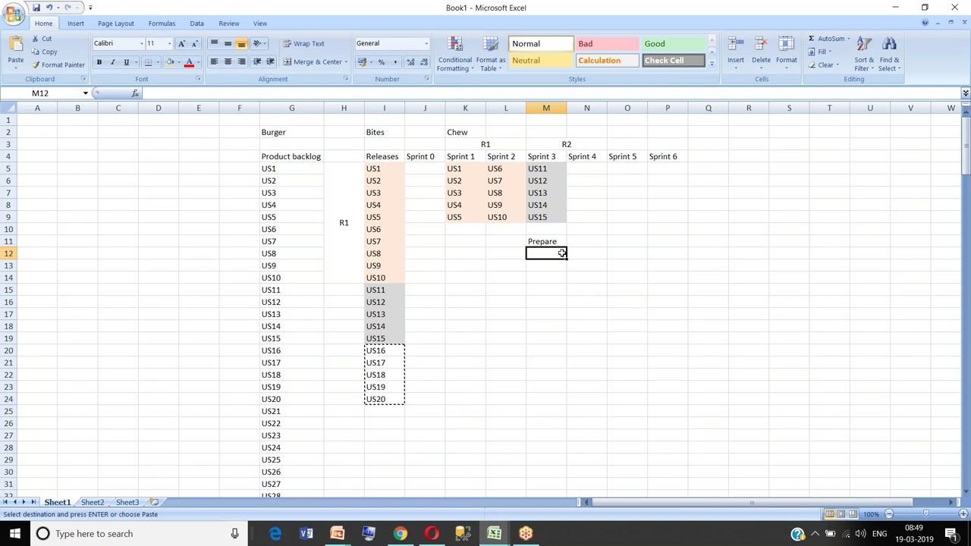
key("ctrl+v")
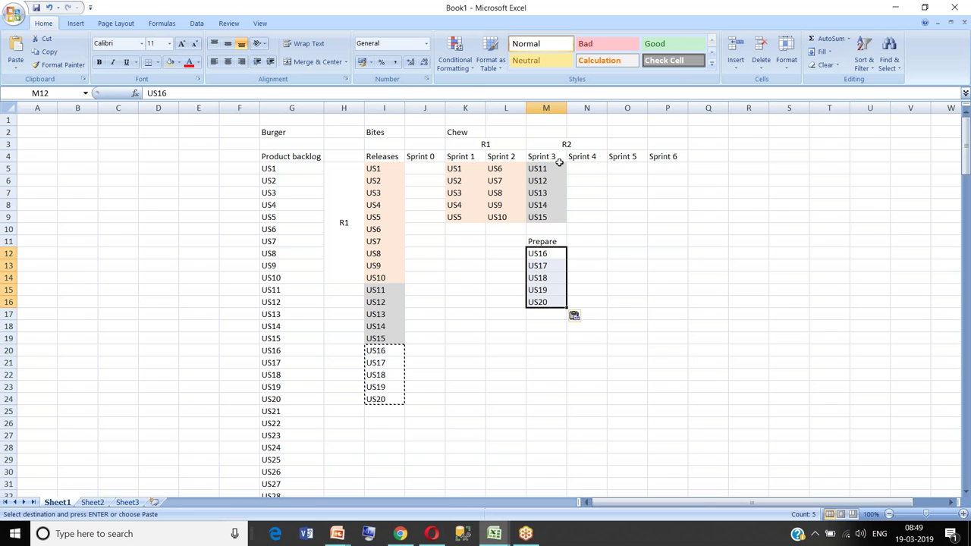
Step: Change the fill of user stories US11 to US15 in the Sprint 3 column to light aqua
left_click_drag(560, 166, 555, 222)
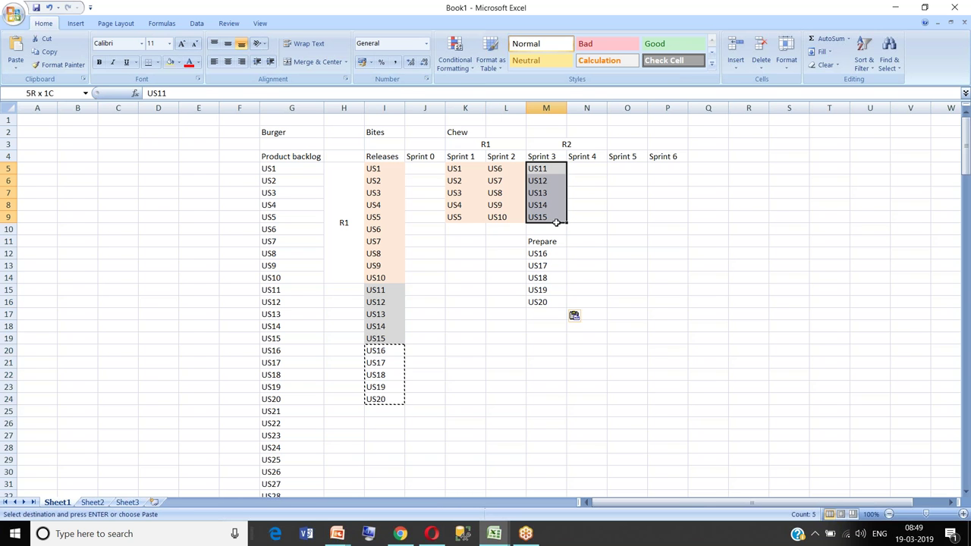
left_click(179, 62)
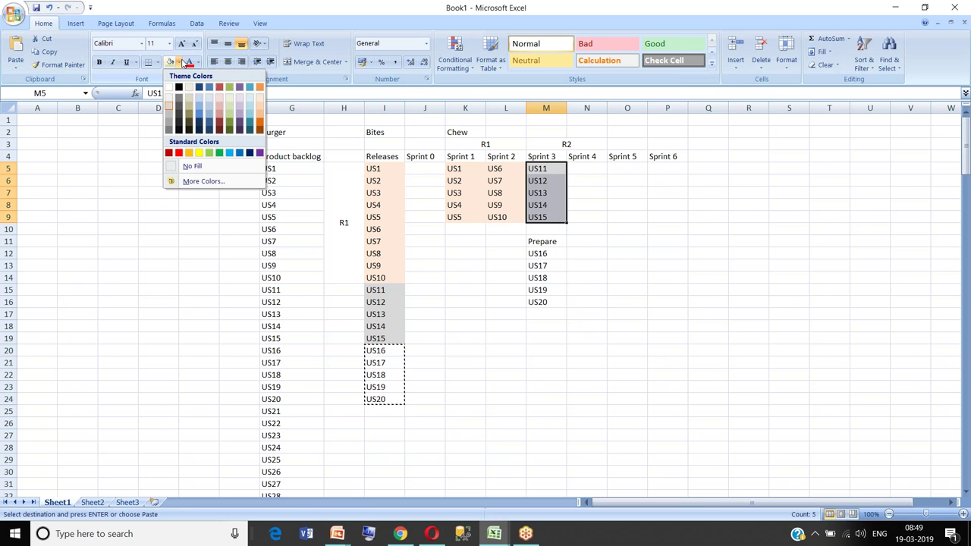
left_click(251, 99)
Step: Move user stories US16 to US20 from below Prepare to the Sprint 4 column at N5:N9
left_click_drag(553, 255, 551, 302)
left_click_drag(566, 262, 604, 188)
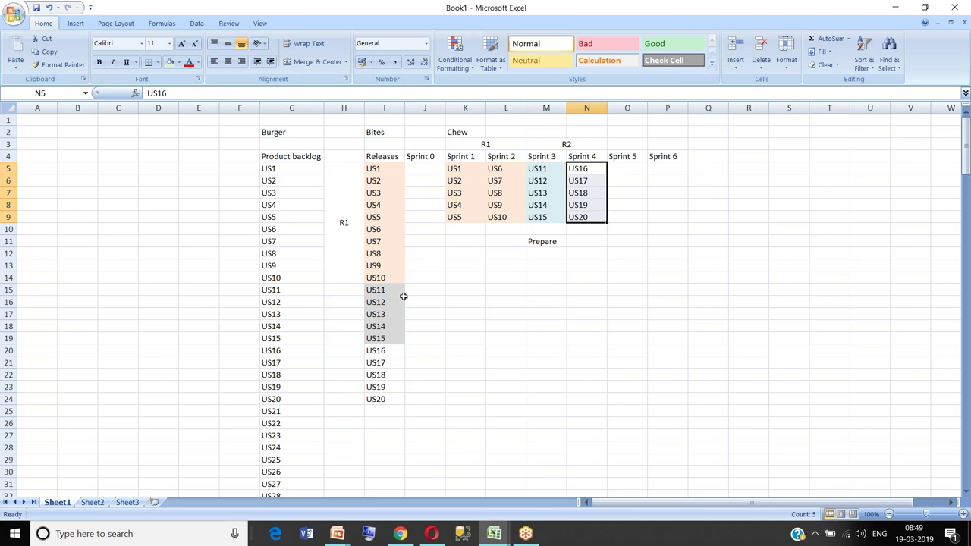
Step: Fill user stories US11 to US15 in the Releases column with light aqua
left_click_drag(395, 279, 398, 339)
left_click(468, 323)
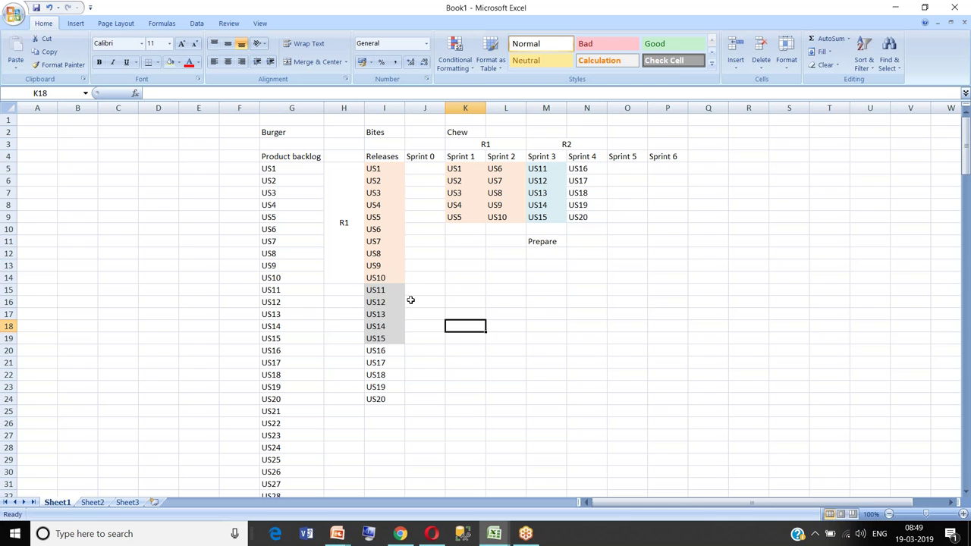
left_click_drag(399, 290, 388, 398)
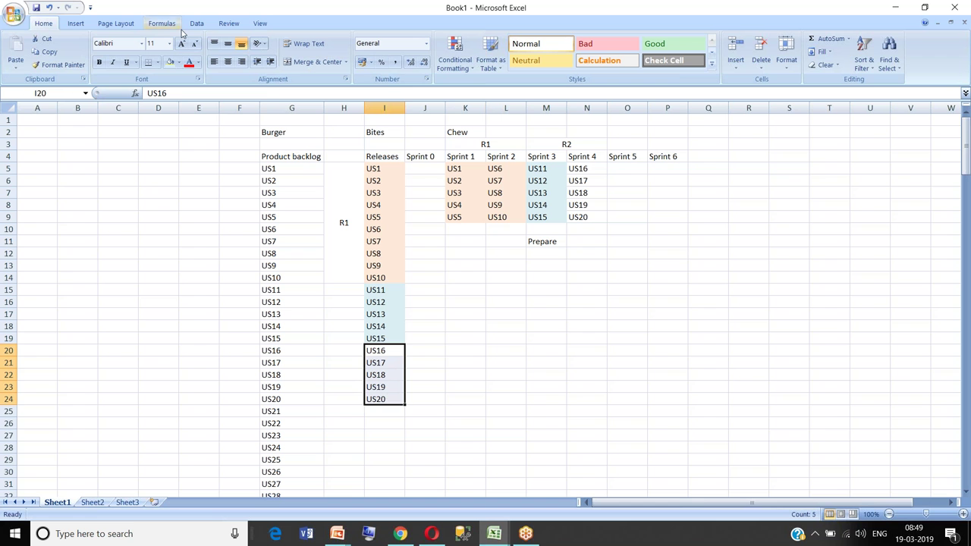
Step: Fill user stories US16 to US20 with light gray in both the Releases column and the Sprint 4 column
left_click(178, 62)
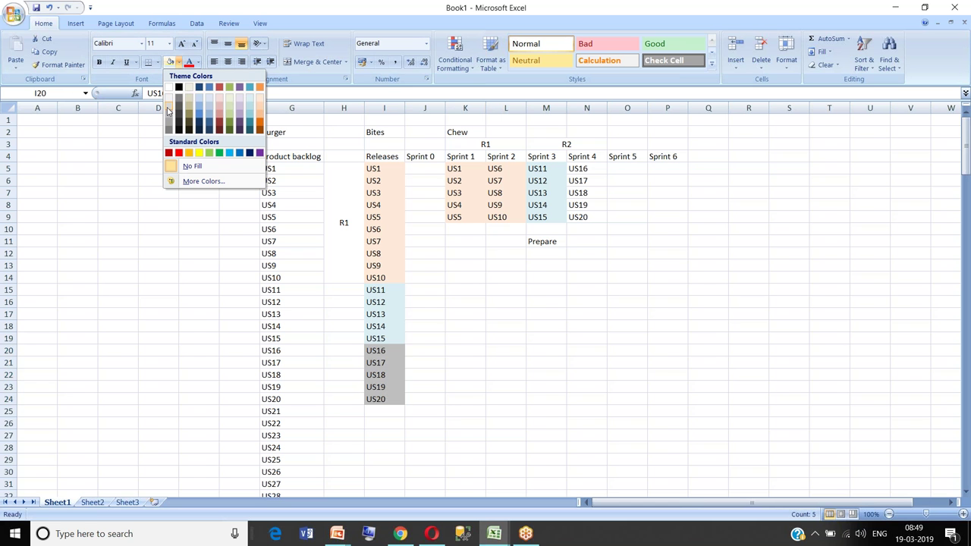
left_click(169, 111)
left_click_drag(581, 168, 587, 218)
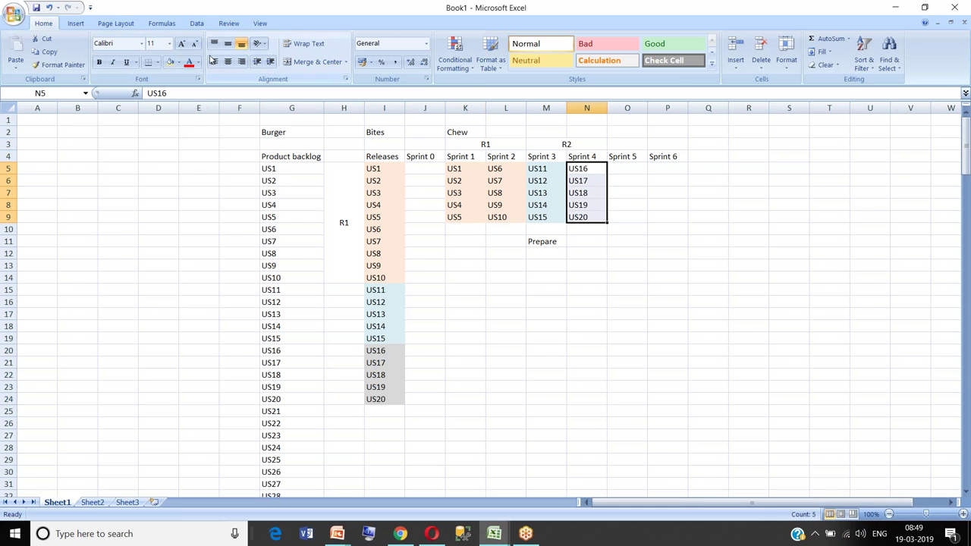
left_click(169, 62)
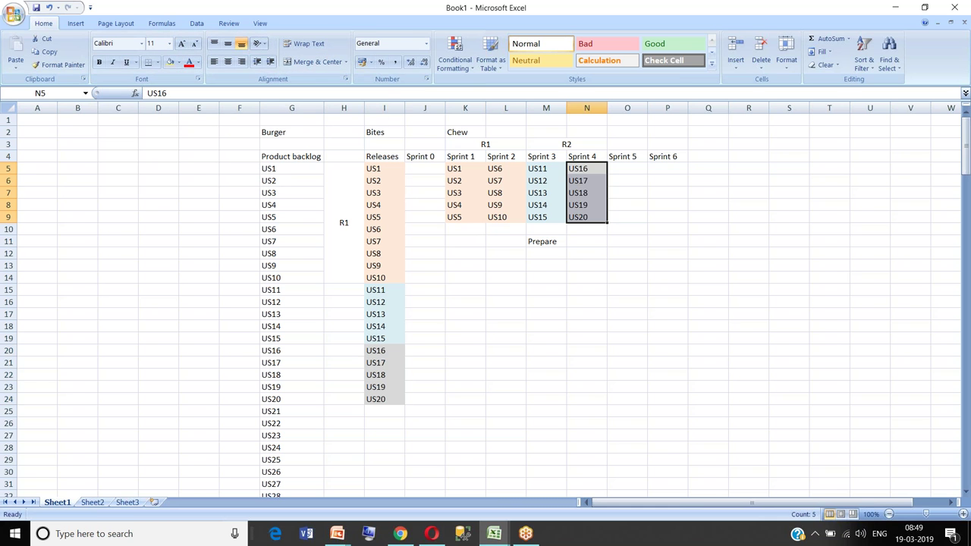
left_click(576, 258)
Step: Copy user stories US21 to US30 from the Product backlog column to the Releases column at I25:I34
left_click_drag(390, 292, 393, 397)
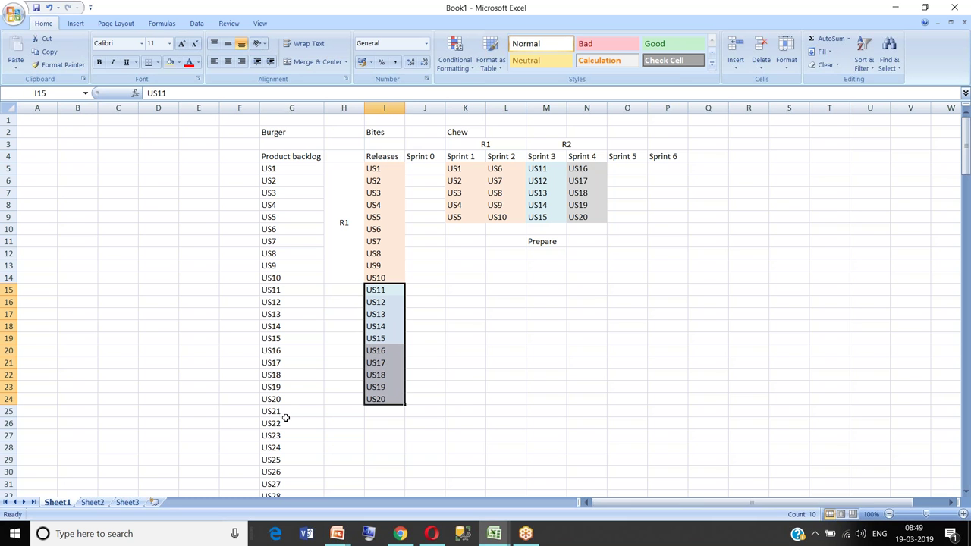
left_click_drag(282, 408, 296, 444)
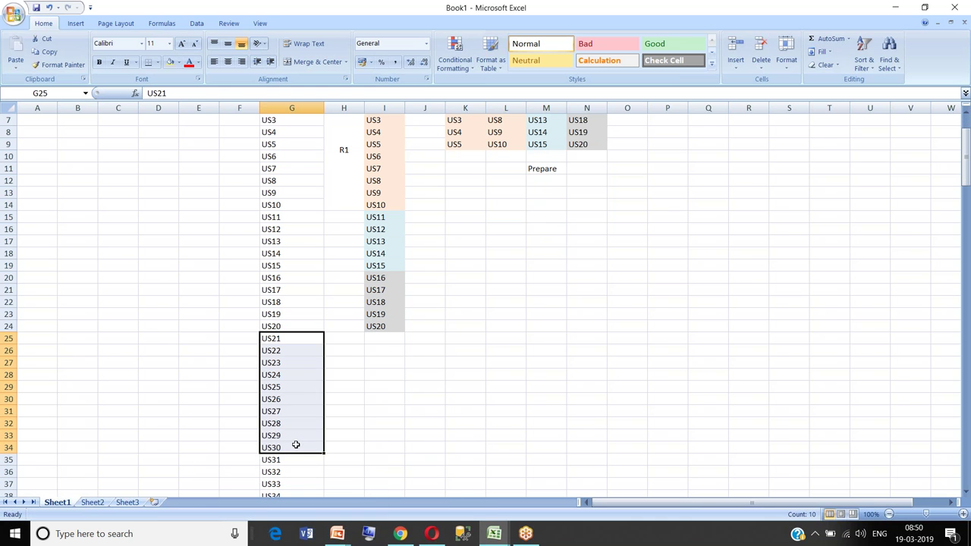
key("ctrl+c")
left_click(383, 341)
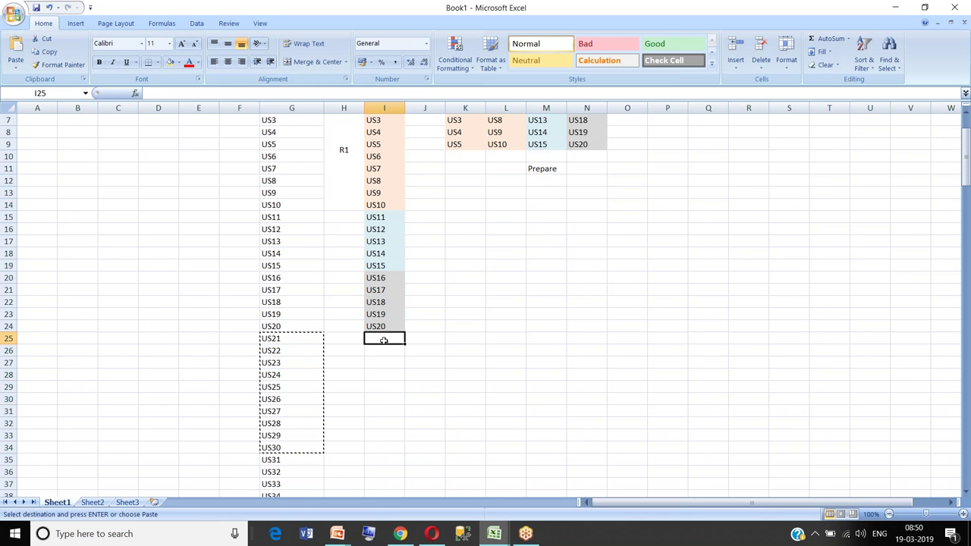
key("ctrl+v")
Step: Copy the merged, centered format of the R1 cell beside the Releases column to H15:H24 and H25:H34
left_click(354, 175)
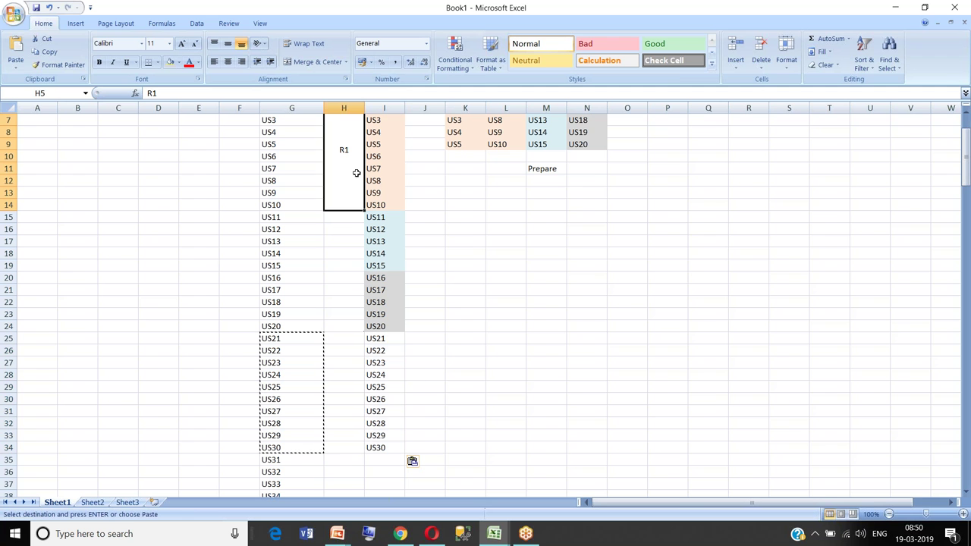
left_click(60, 64)
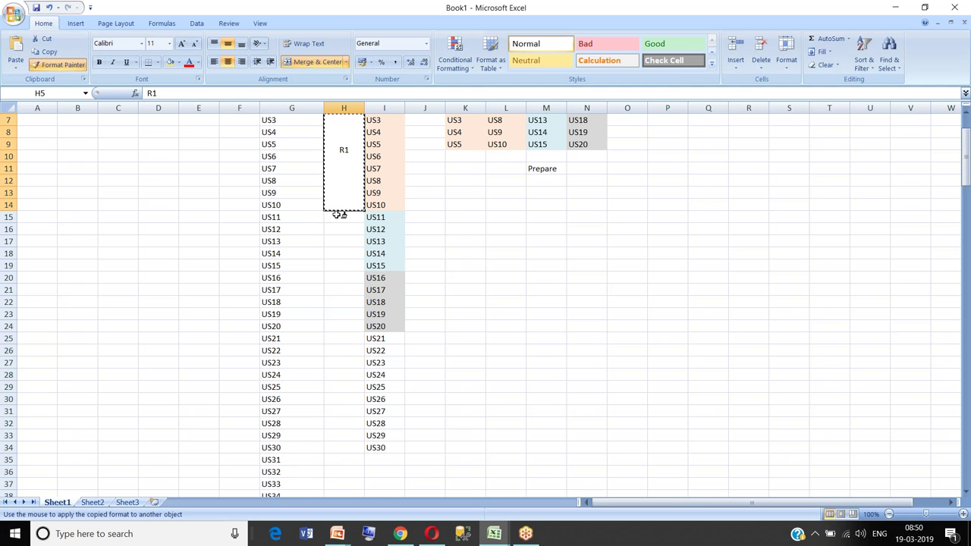
left_click(339, 216)
left_click(58, 65)
left_click(349, 338)
Step: Label the merged cell beside US11 to US20 R2 and the one beside US21 to US30 R3
left_click(350, 291)
type("R1")
type("2")
left_click(346, 373)
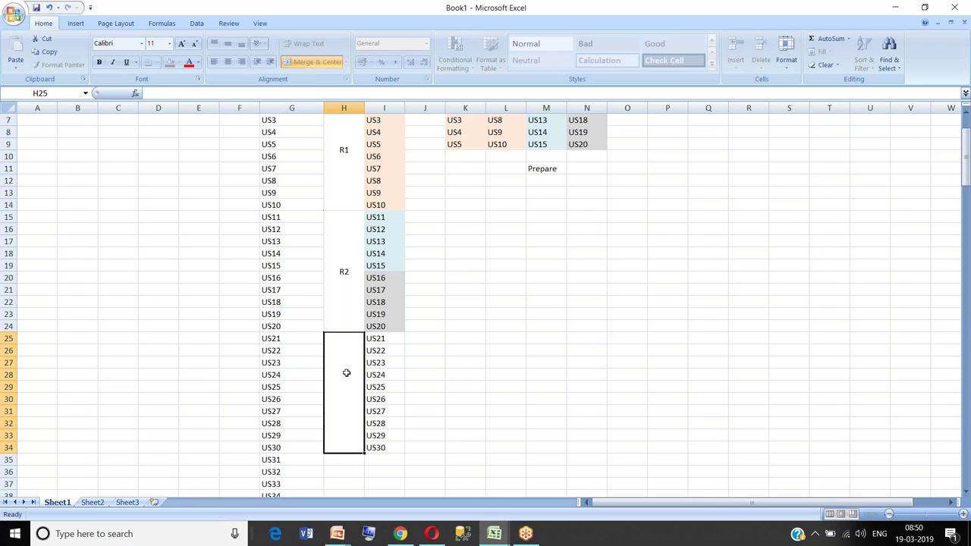
type("R3")
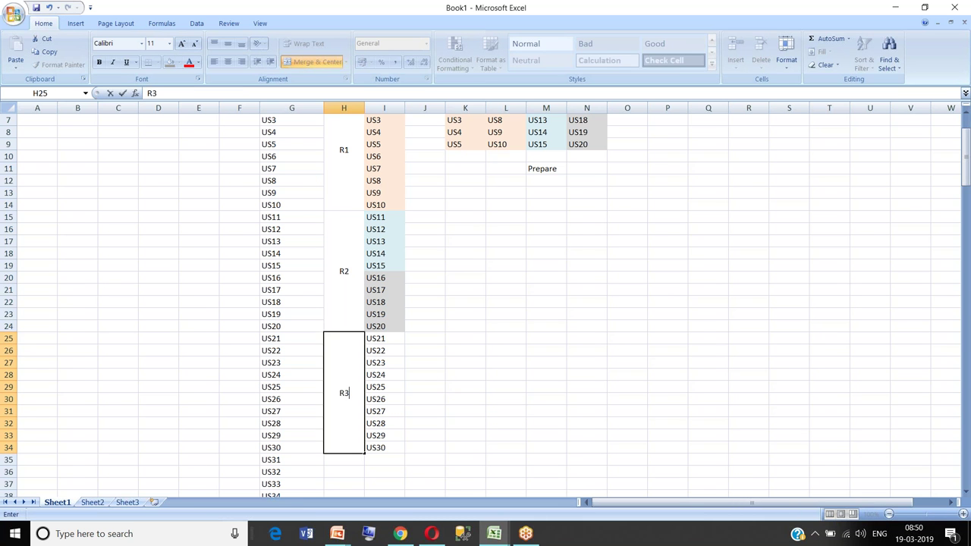
left_click(527, 393)
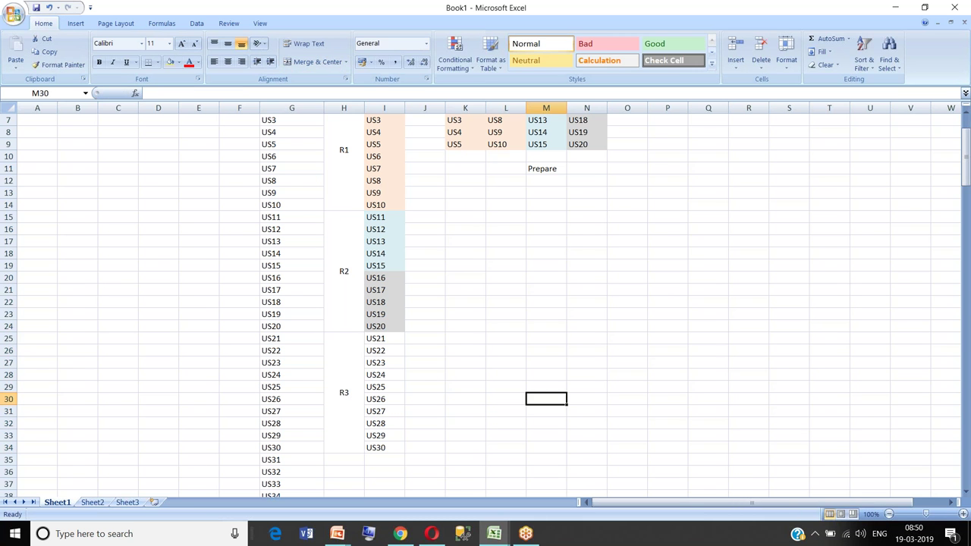
left_click(563, 263)
key("Up")
key("Up")
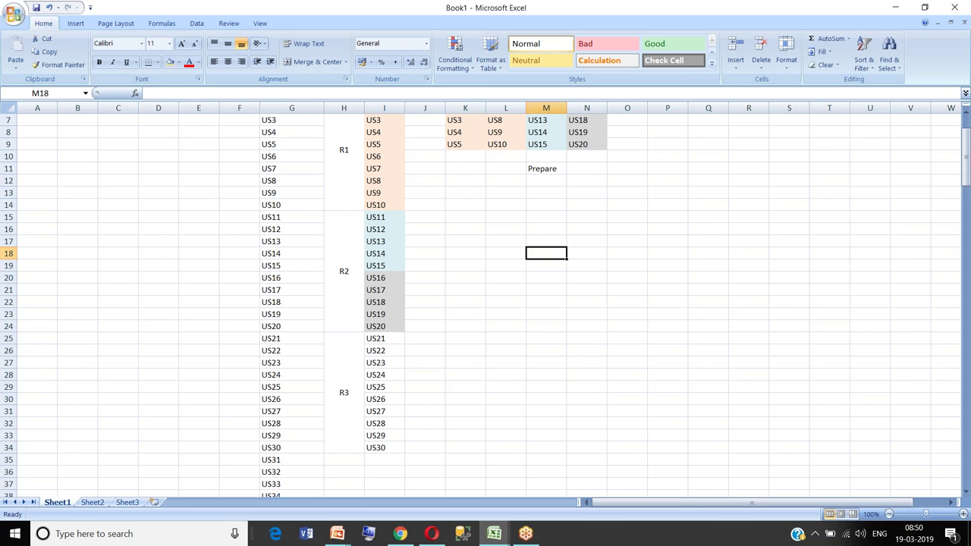
key("Up")
key("Up")
key("Up")
key("Up")
key("Up")
key("Up")
key("Up")
key("Up")
key("Up")
key("Up")
key("Up")
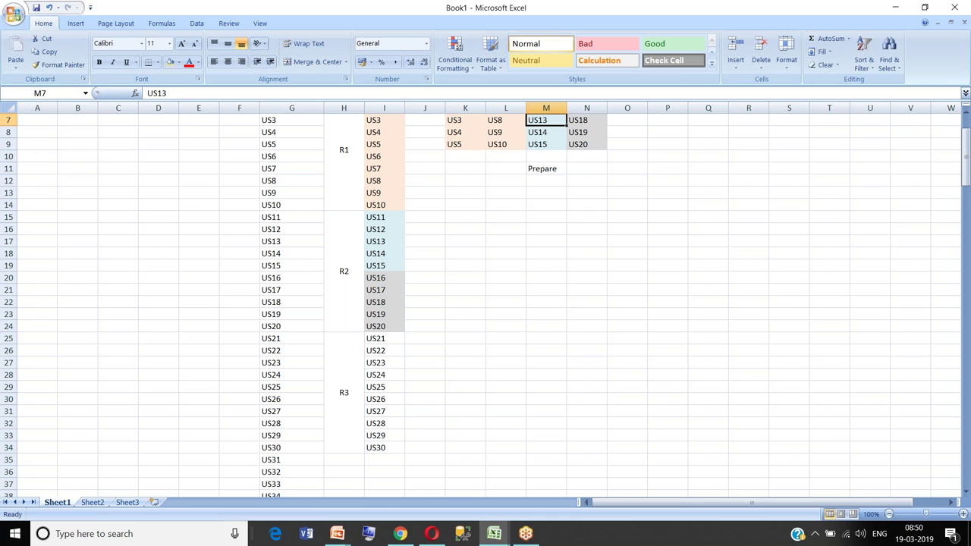
key("Up")
key("Up")
key("Up")
key("Up")
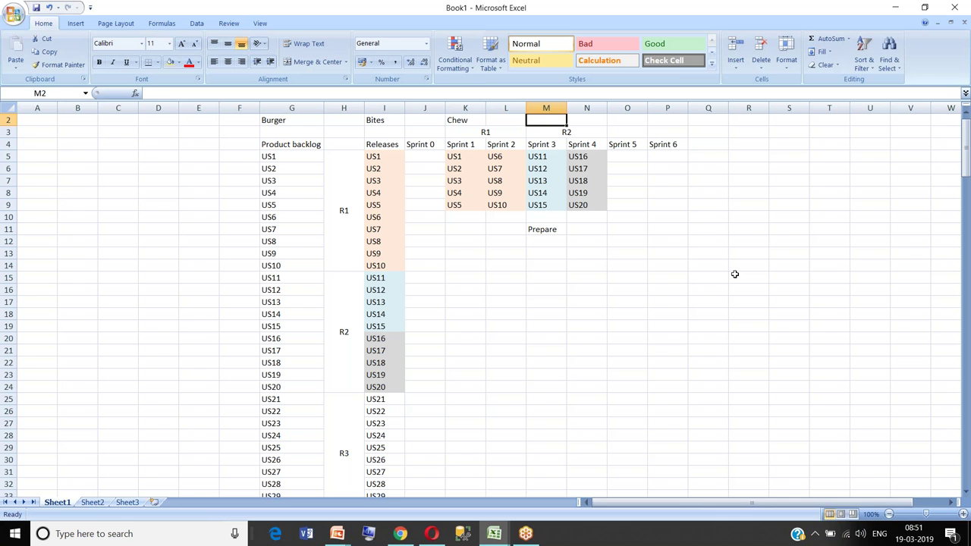
Step: Move the Prepare label to cell N11 and copy US21 to US25 from the Releases column beneath it at N12:N16
left_click(561, 230)
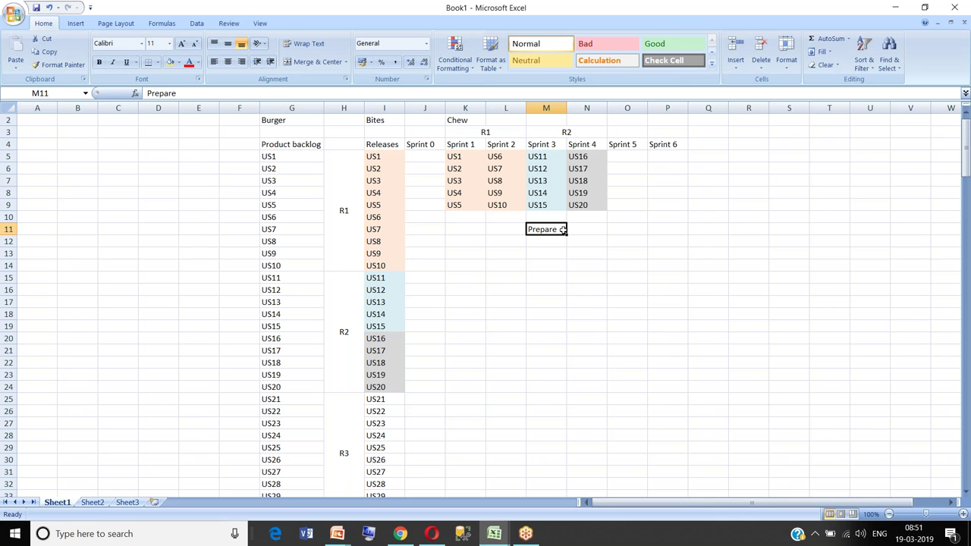
left_click_drag(564, 230, 578, 236)
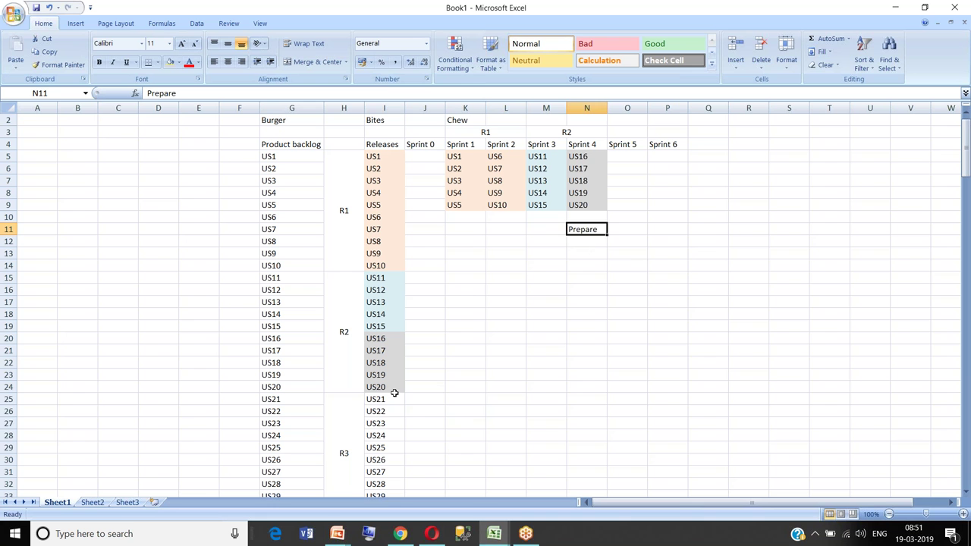
left_click_drag(395, 396, 394, 445)
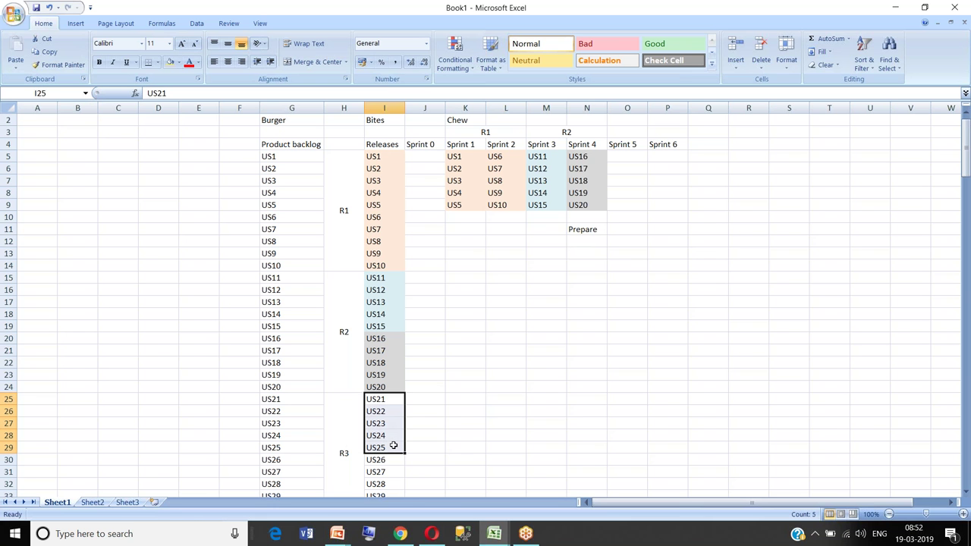
key("ctrl+c")
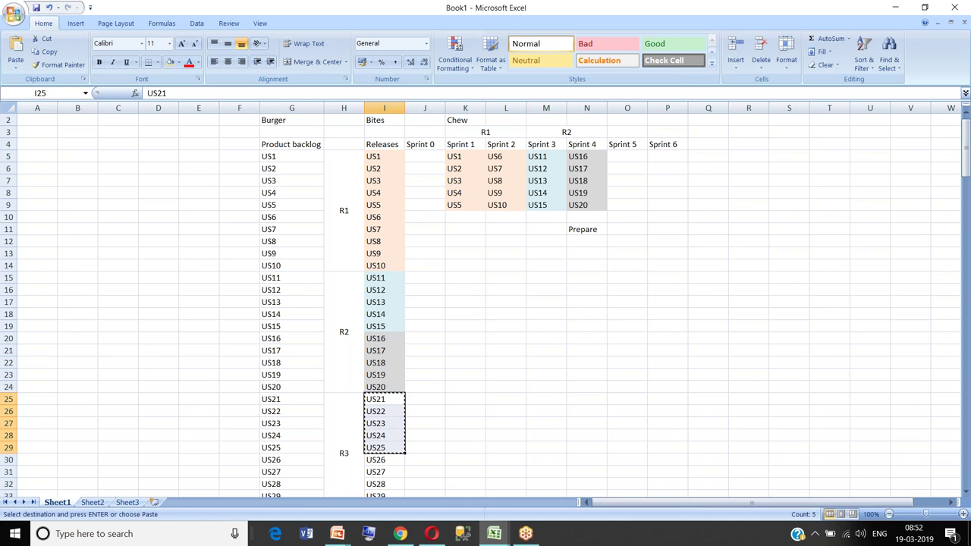
left_click(602, 241)
key("ctrl+v")
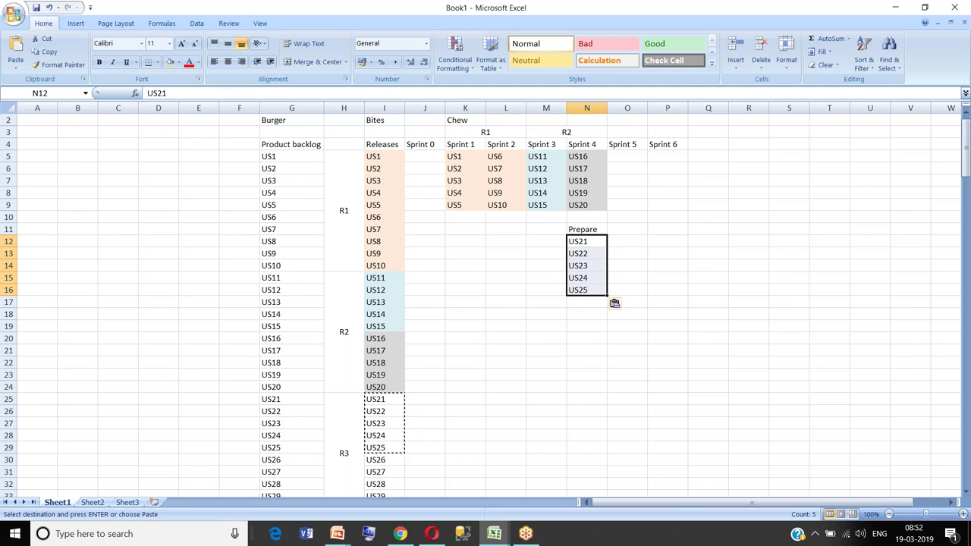
left_click(639, 242)
left_click_drag(594, 242, 594, 290)
Step: Merge and center cells O3:P3 above Sprint 5 and Sprint 6 and label them R3
left_click_drag(636, 133, 673, 131)
left_click(314, 64)
type("R3")
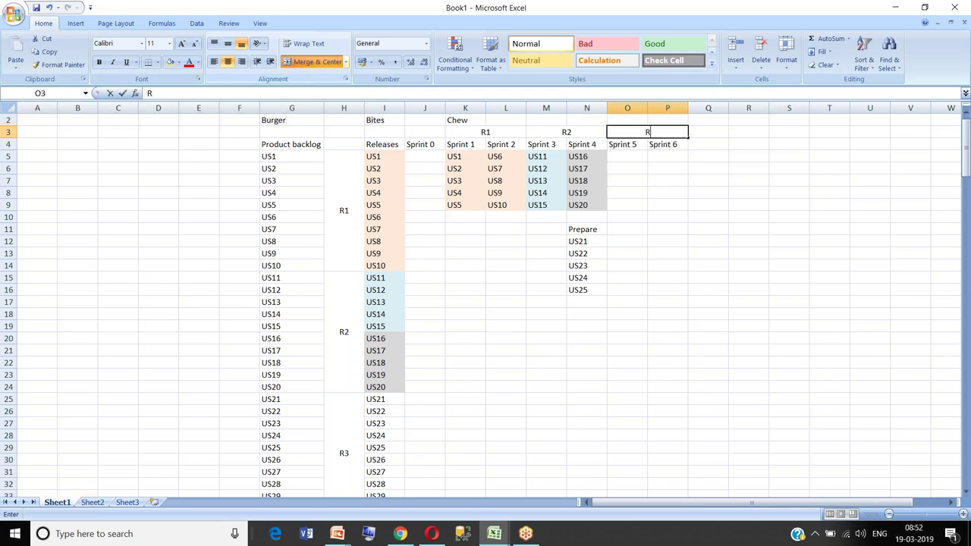
left_click(386, 227)
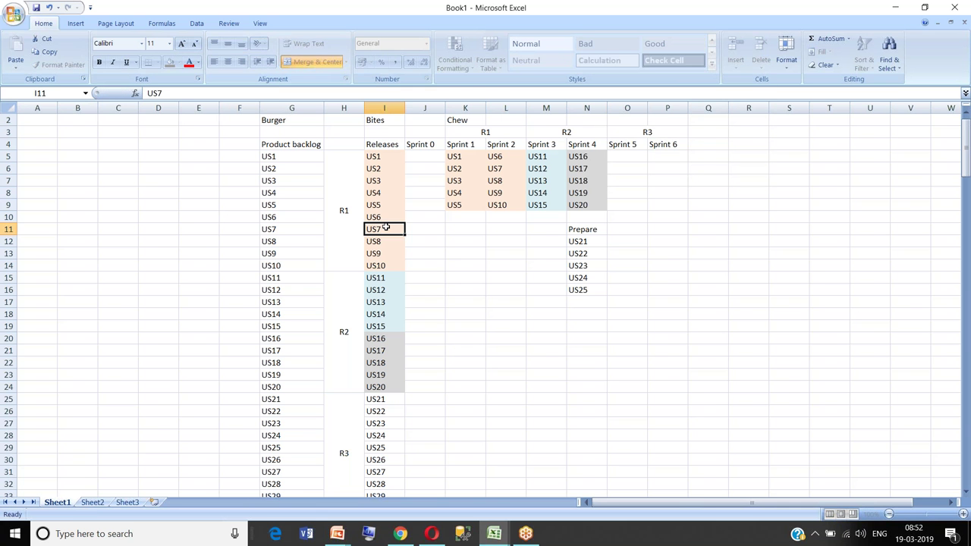
left_click(584, 262)
left_click(692, 241)
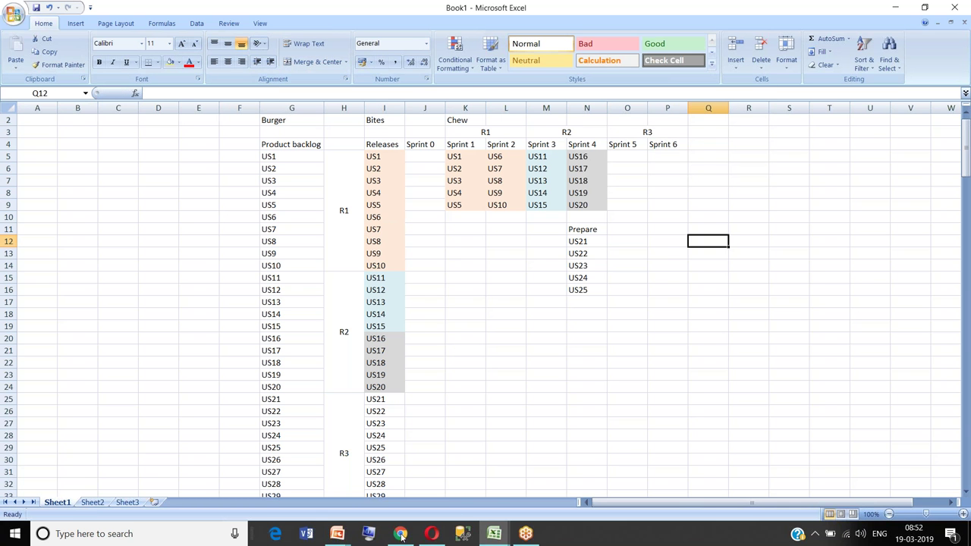
Step: Switch to the running PowerPoint slide show with the agile requirements process diagram
left_click(337, 533)
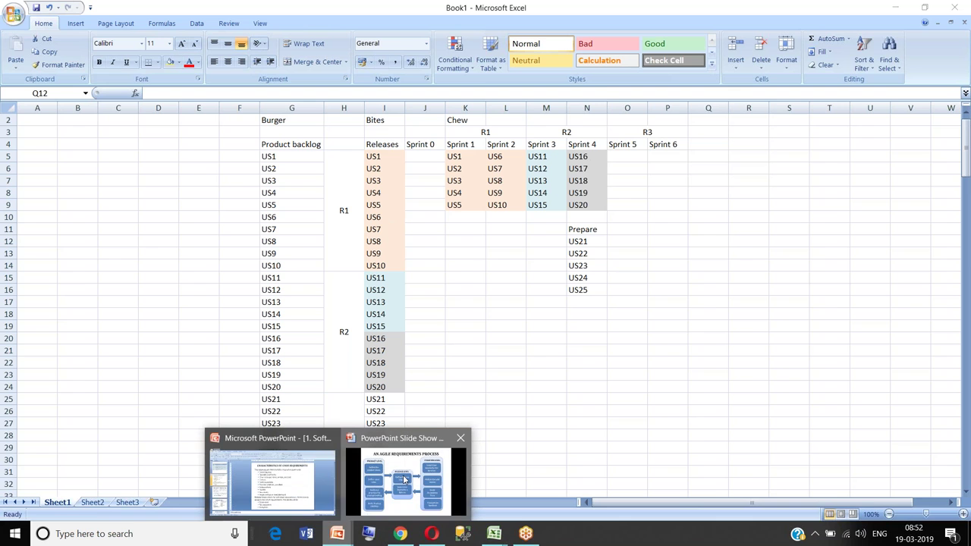
left_click(410, 504)
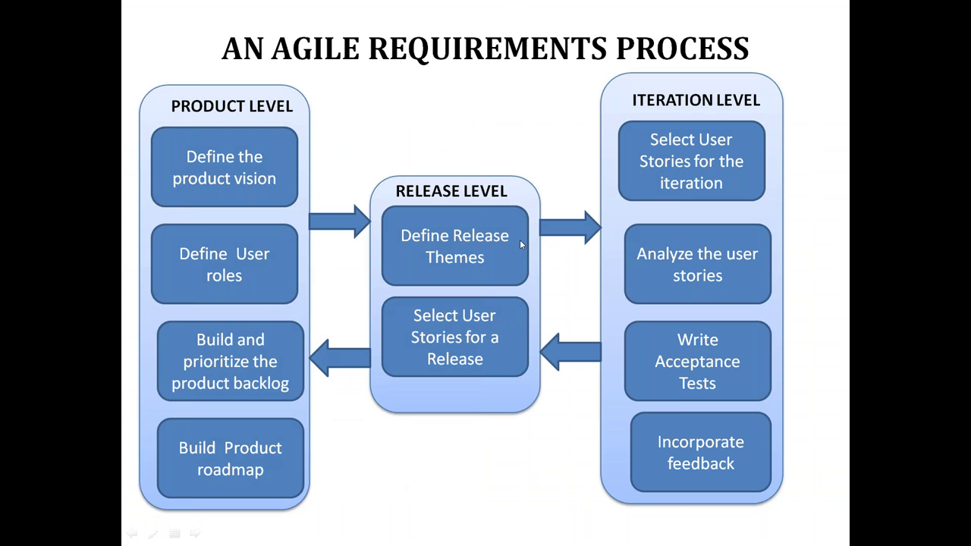